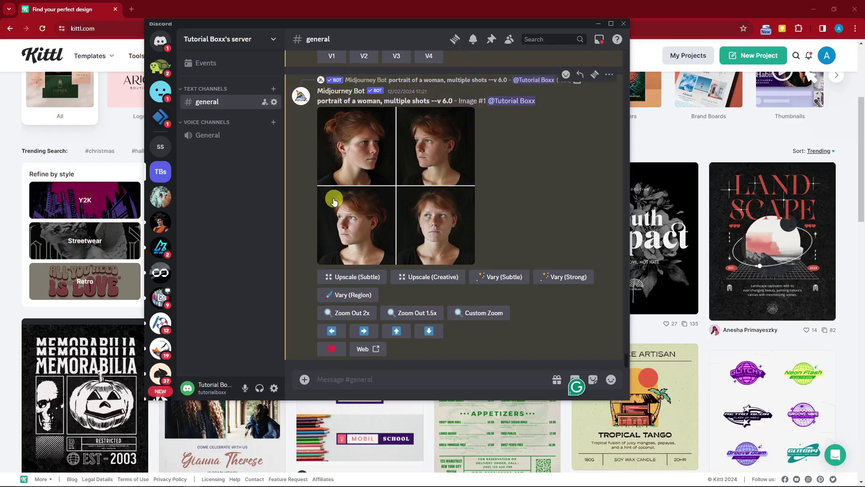
Minimize the Discord window and show the T-Shirts template category on the Kittl home page.
click(599, 24)
scroll(311, 211, up, 4)
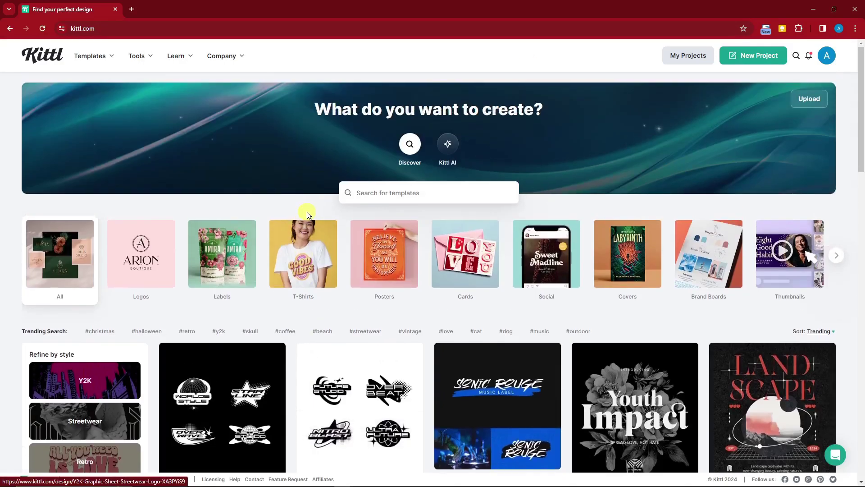
scroll(307, 211, down, 3)
scroll(306, 212, down, 2)
scroll(306, 212, up, 4)
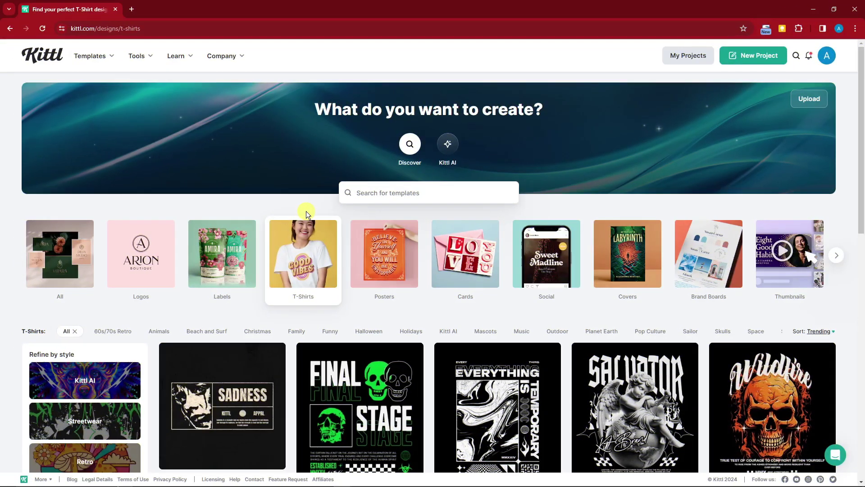
Browse the T-shirt templates and open the page of the Roadster T-Shirt design.
scroll(306, 219, down, 7)
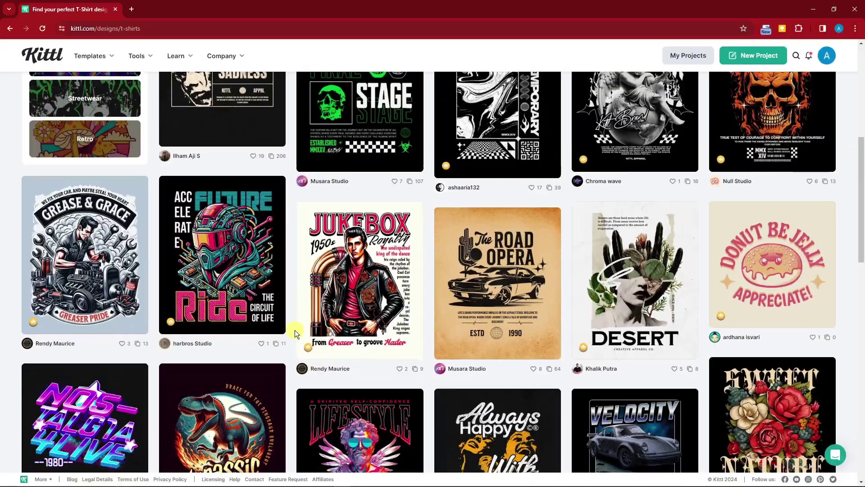
scroll(150, 370, down, 5)
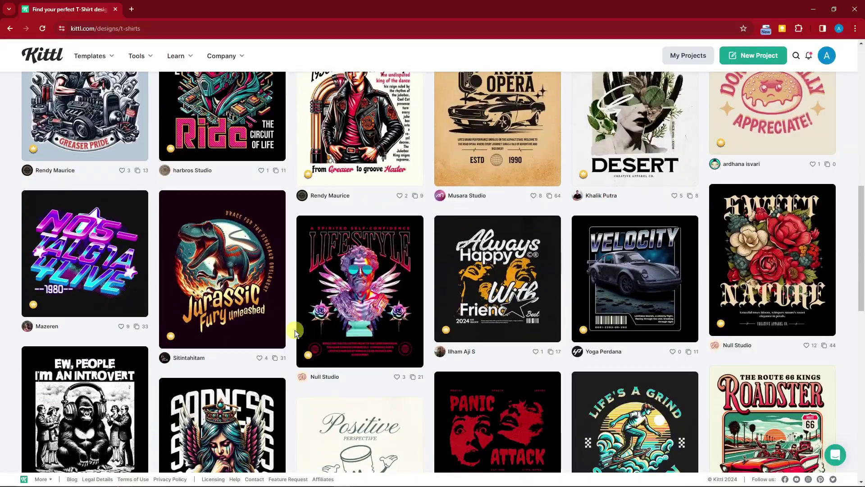
scroll(295, 330, up, 12)
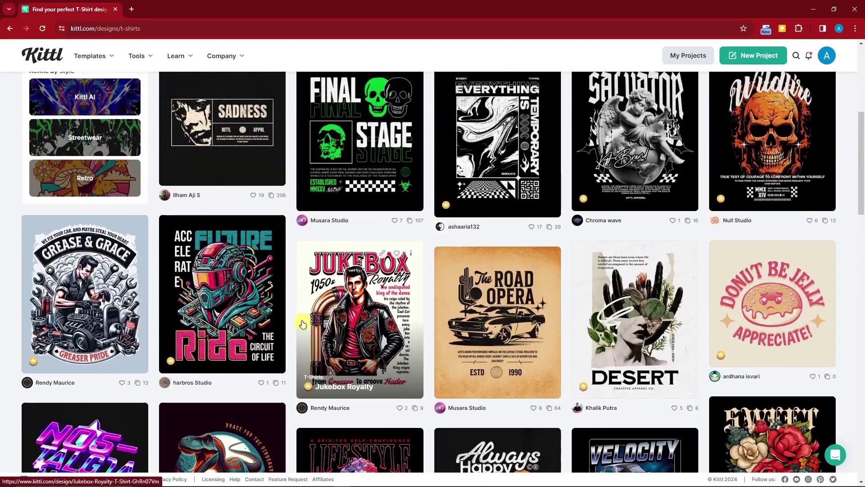
scroll(291, 318, down, 4)
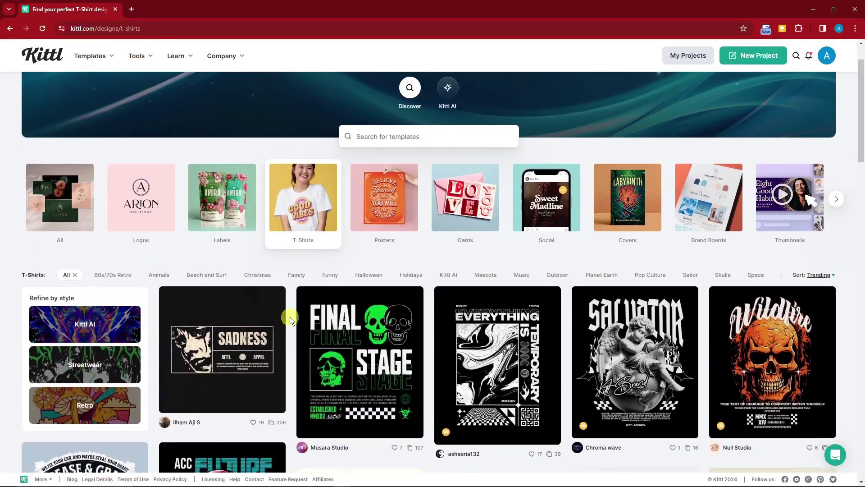
scroll(296, 320, down, 7)
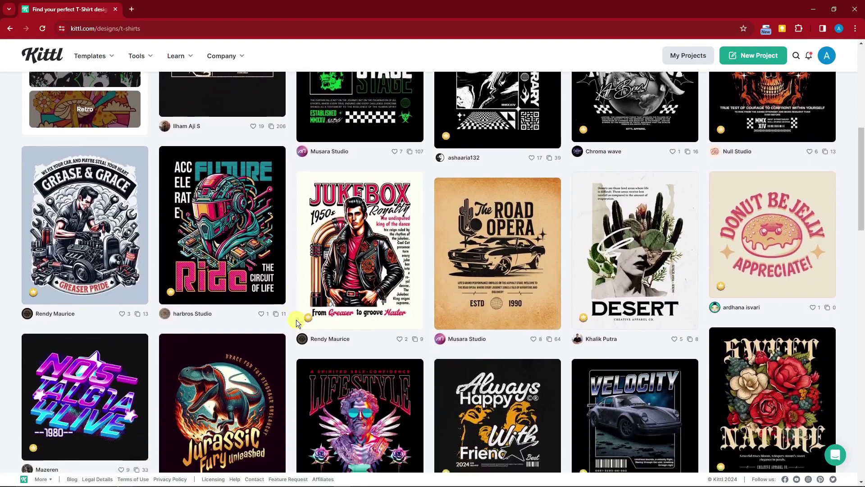
scroll(296, 320, down, 6)
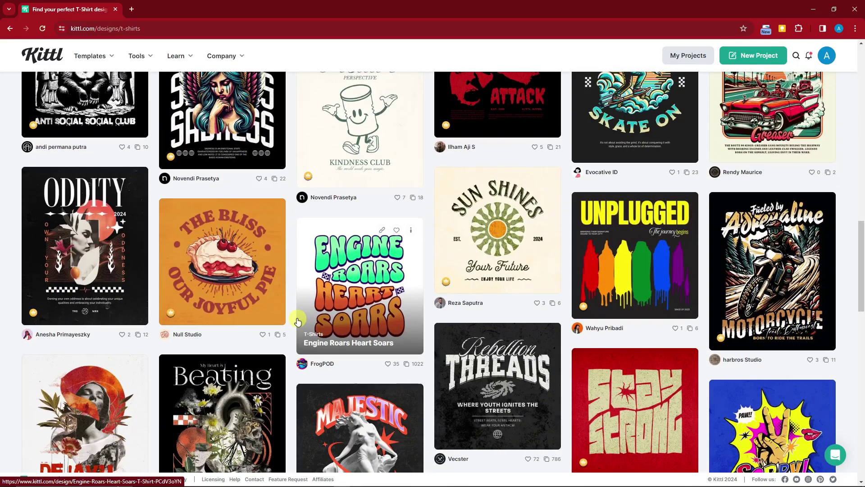
scroll(297, 320, up, 3)
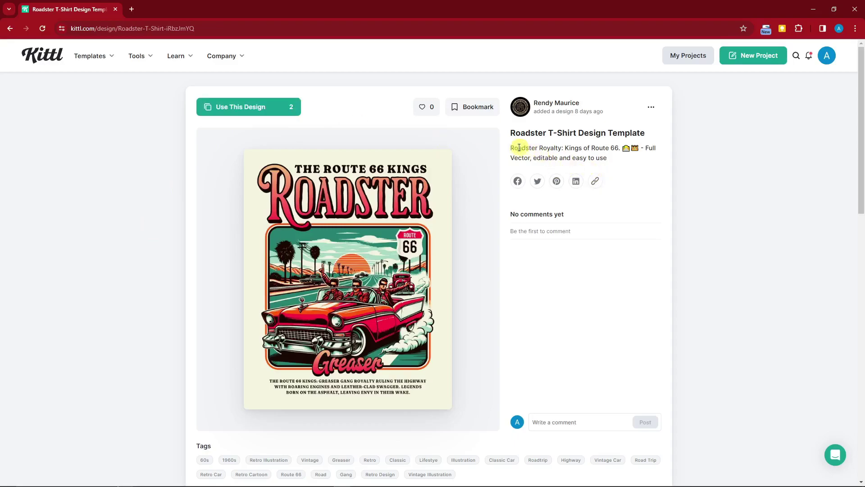
Review the Roadster template's description and open the design in the Kittl editor.
drag(512, 146, 604, 155)
click(760, 187)
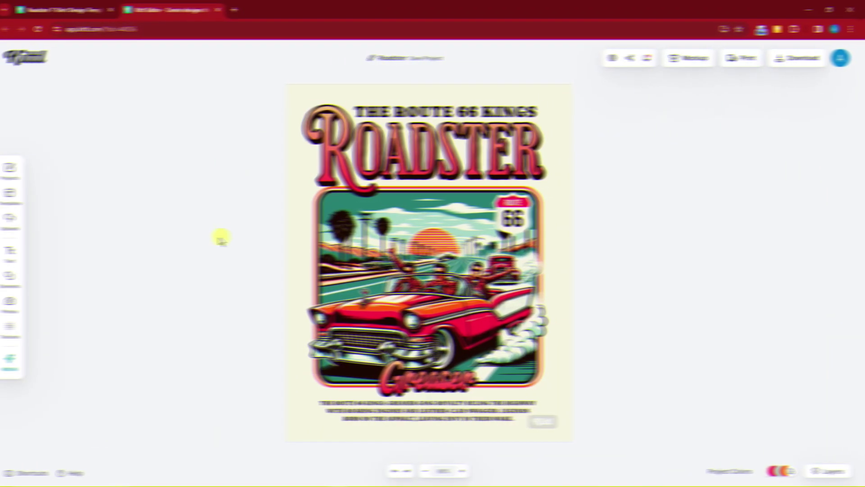
scroll(237, 240, down, 4)
scroll(238, 242, up, 8)
scroll(239, 242, down, 2)
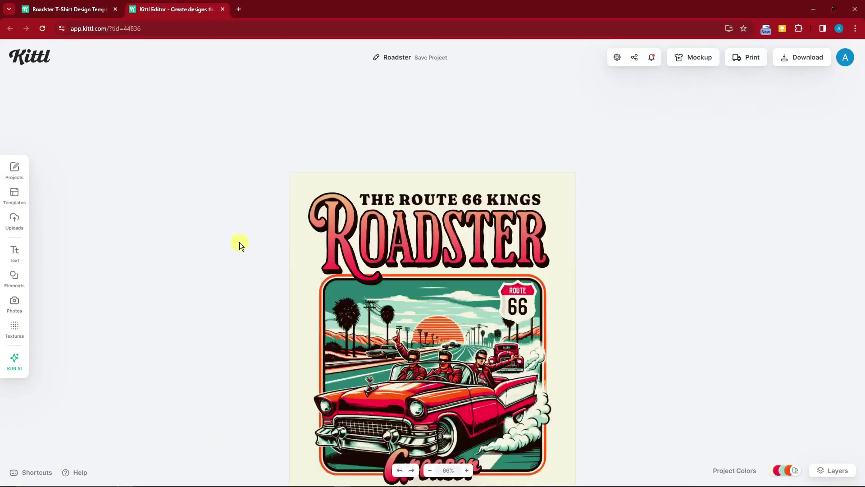
scroll(240, 242, down, 2)
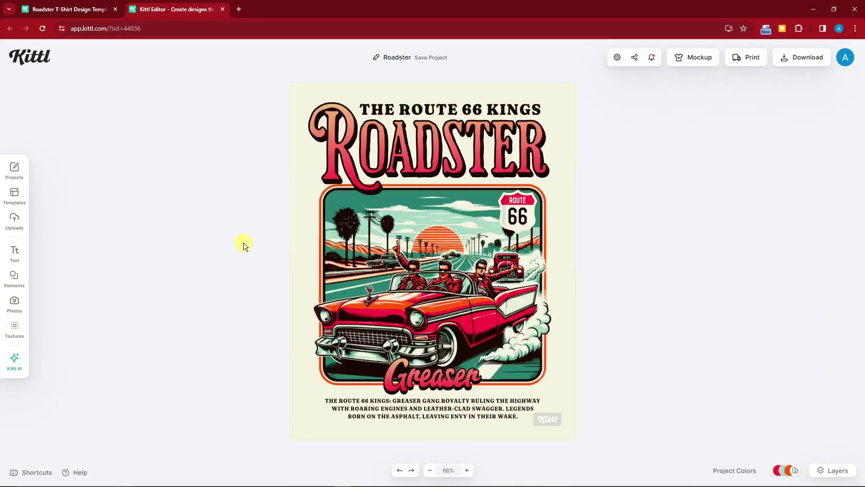
Recolour the red end of the ROADSTER title's gradient to yellow.
click(402, 155)
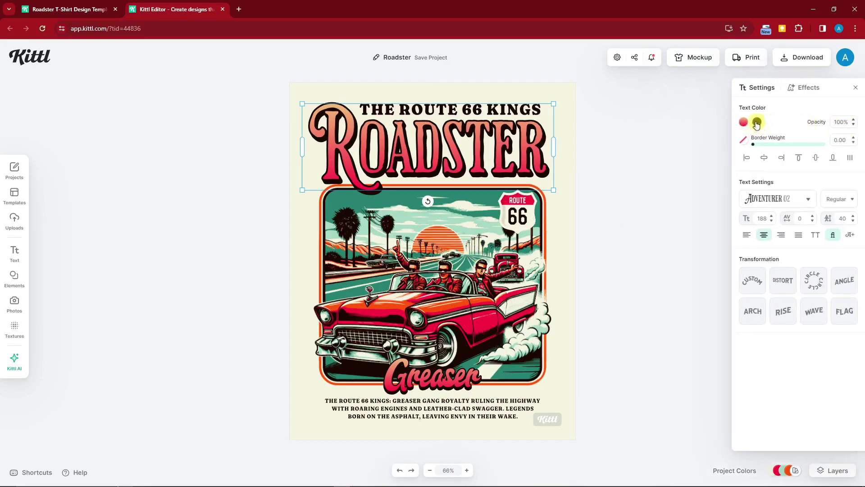
click(746, 126)
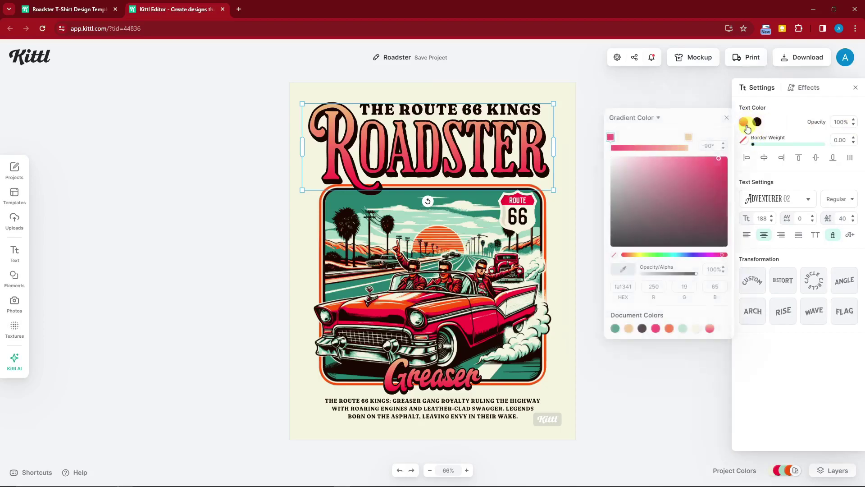
drag(724, 256, 640, 256)
click(226, 193)
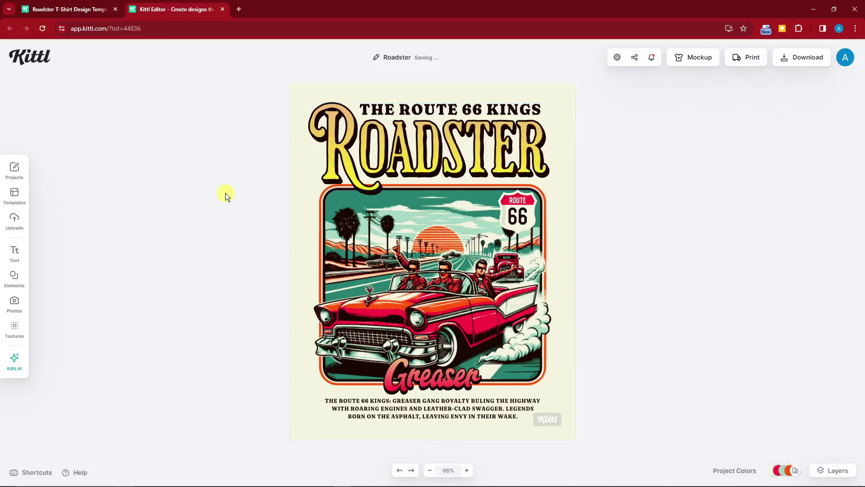
Select the car illustration and open the Kittl AI image generator.
click(428, 307)
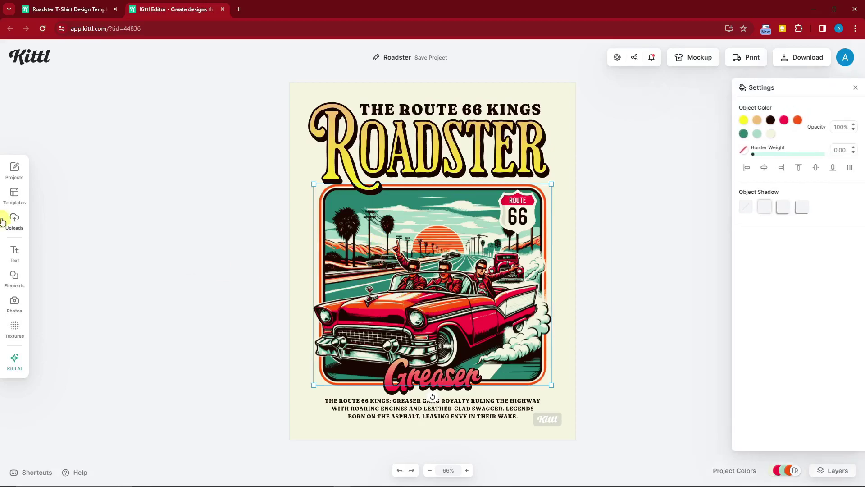
click(16, 357)
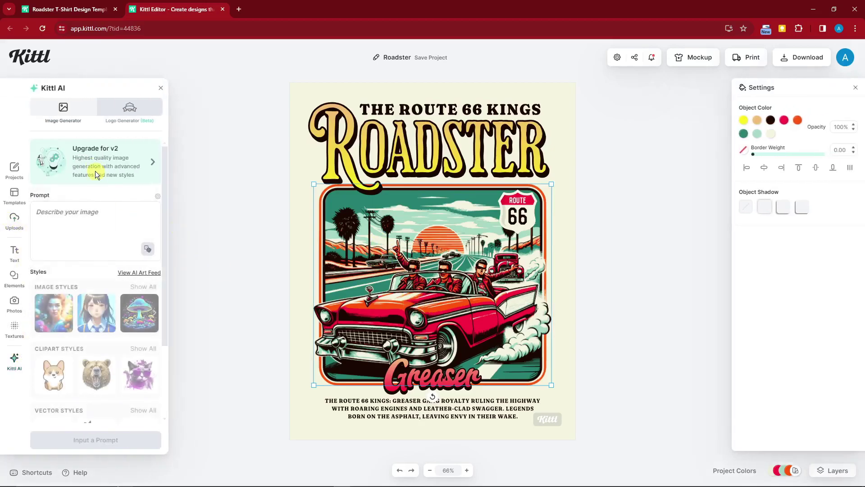
scroll(111, 299, down, 2)
scroll(111, 299, up, 2)
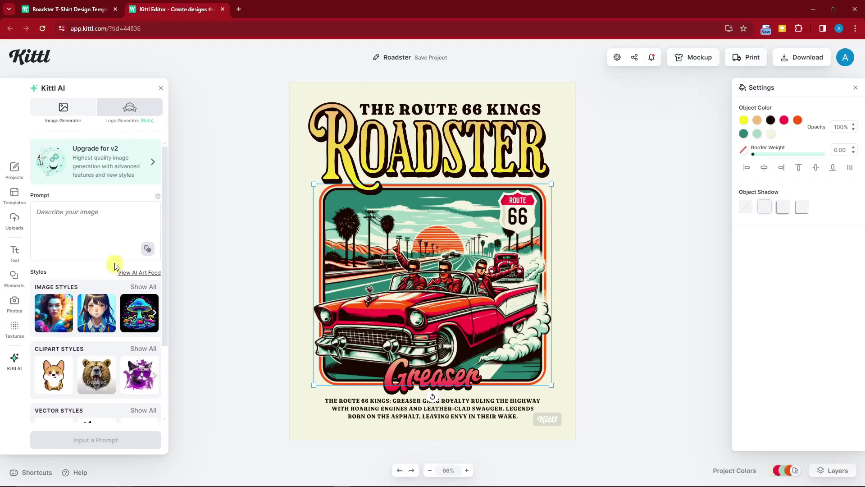
click(166, 215)
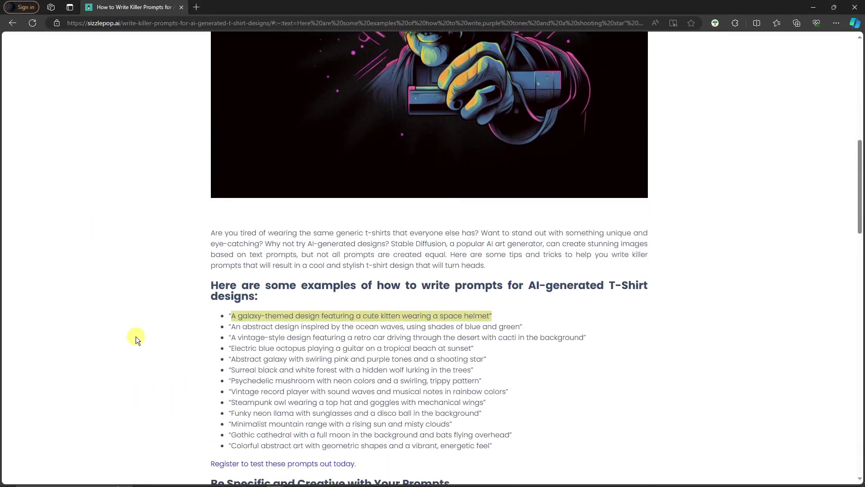
Copy the example prompt "A galaxy-themed design featuring a cute kitten wearing a space helmet" from the sizzlepop.ai article.
click(137, 335)
scroll(135, 332, down, 2)
drag(231, 246, 490, 247)
click(272, 261)
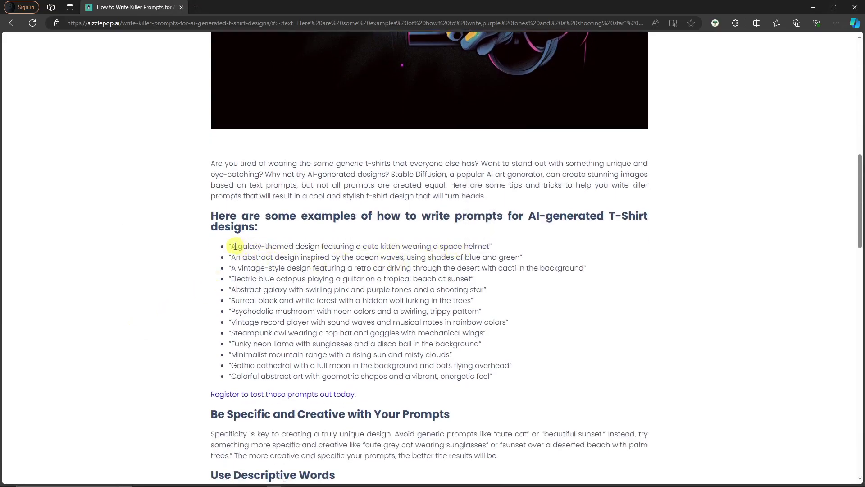
drag(232, 247, 491, 247)
key(ctrl+c)
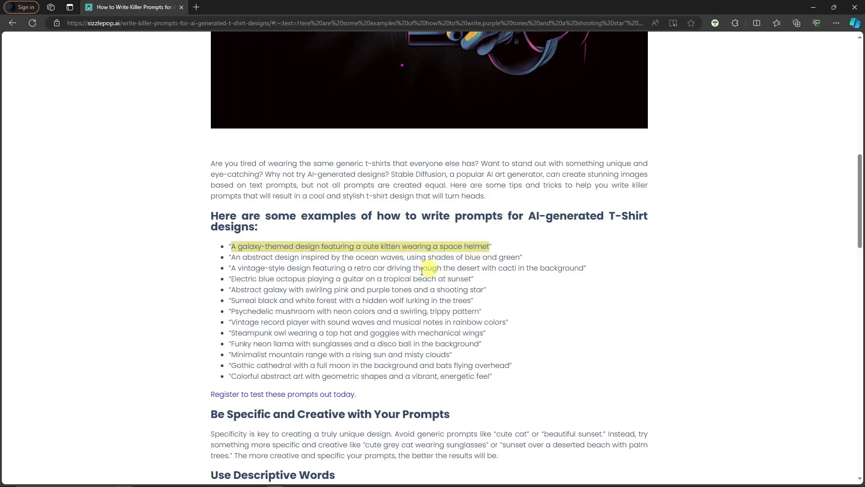
Switch back to Kittl and paste the copied galaxy kitten text as the image generator's prompt.
mouse_move(366, 475)
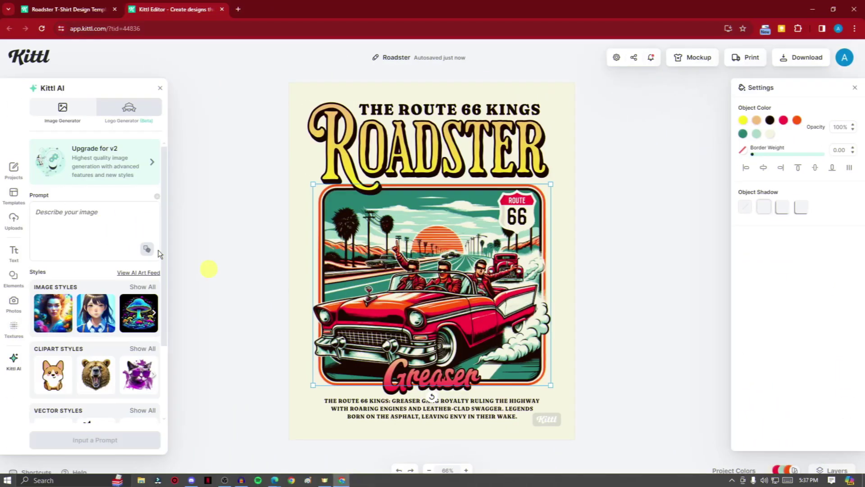
click(118, 219)
key(ctrl+v)
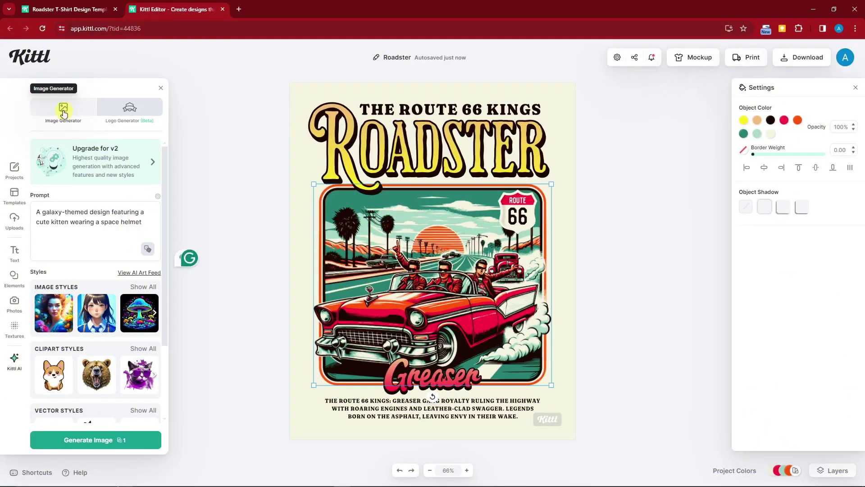
Set the generated image's style to Synthwave from the full list of image styles.
scroll(96, 252, down, 2)
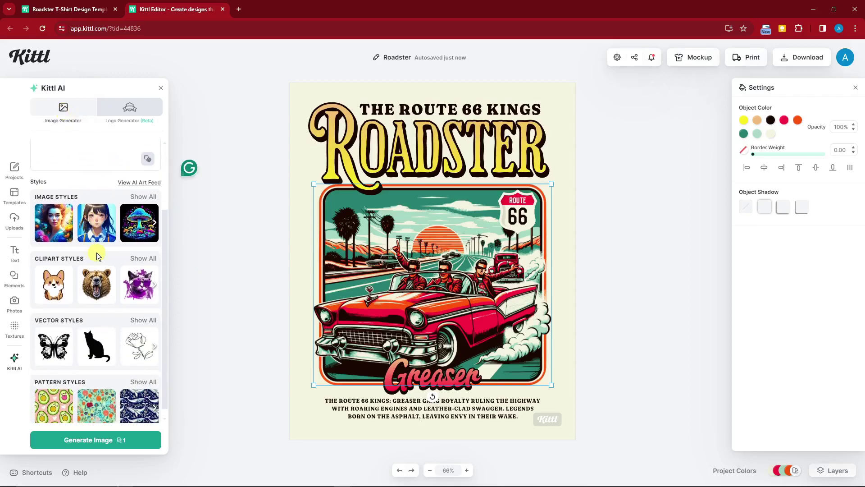
click(151, 198)
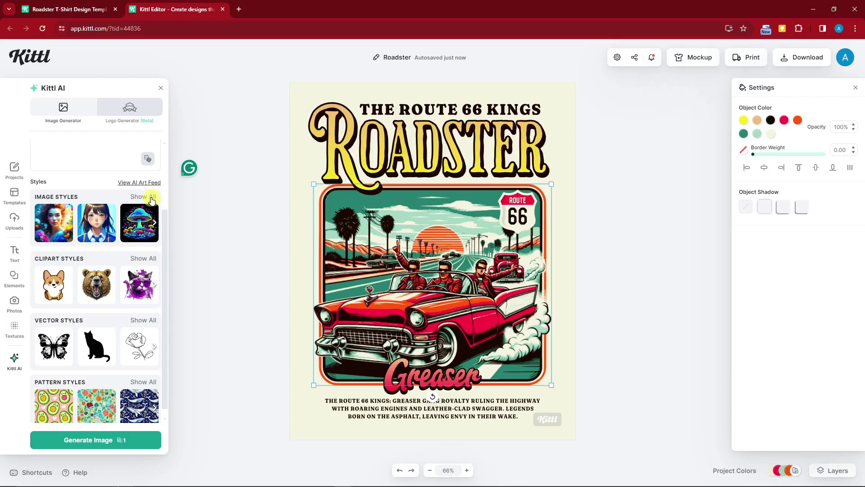
scroll(257, 251, down, 2)
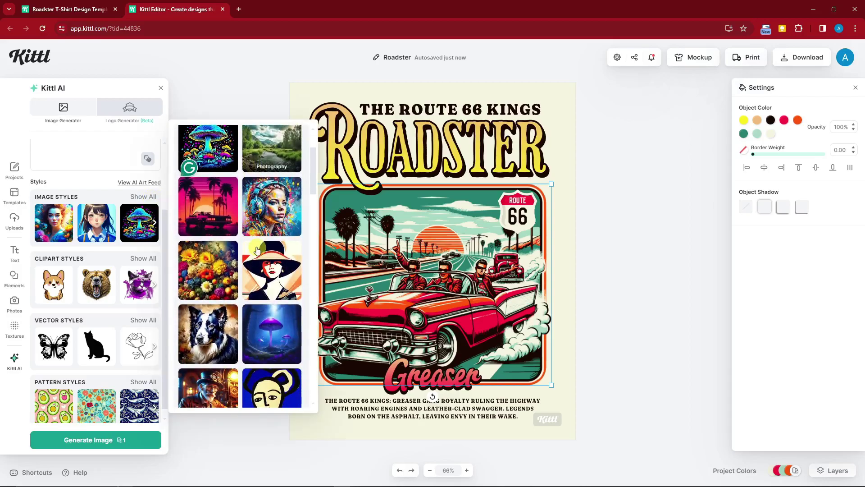
click(211, 206)
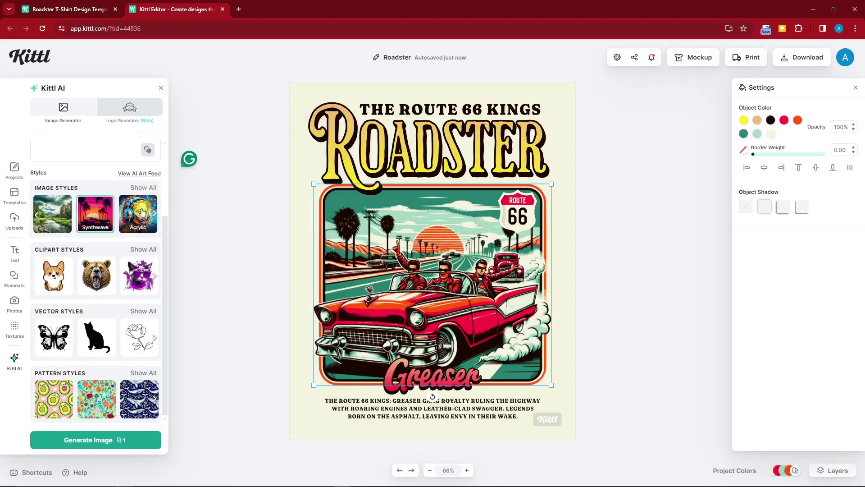
Set the image style to Vintage Photo and generate the image from the galaxy kitten prompt.
click(147, 191)
scroll(221, 293, down, 10)
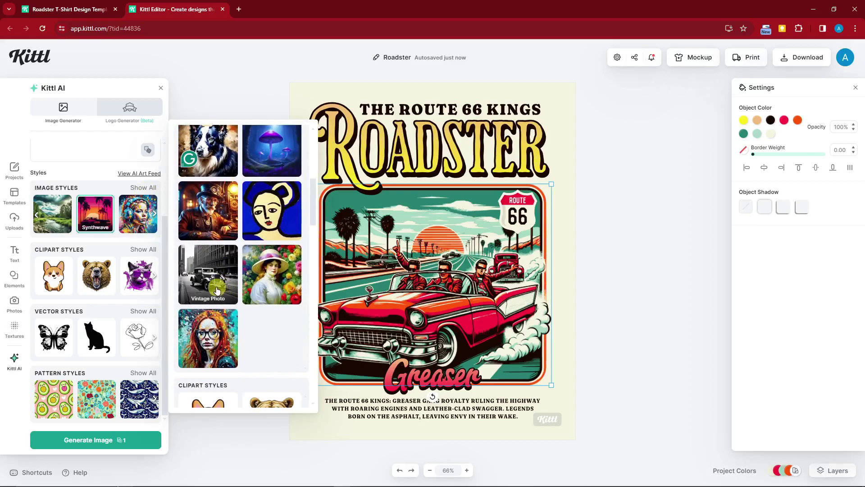
click(217, 288)
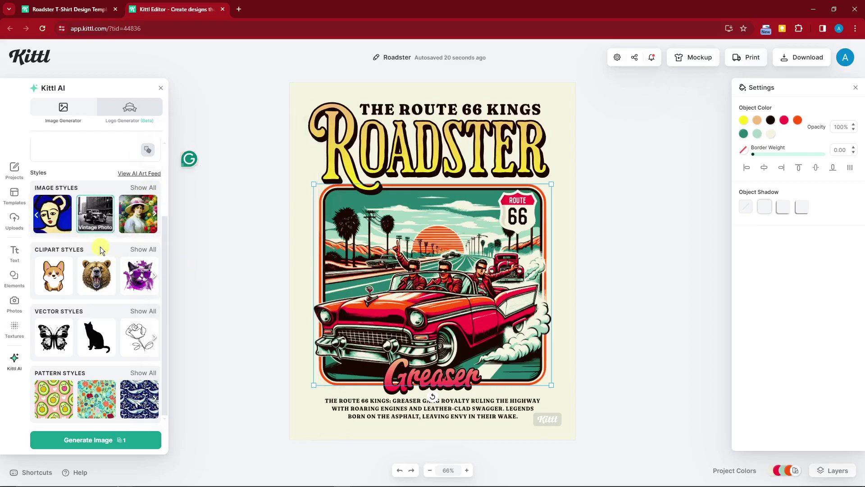
scroll(99, 248, up, 3)
scroll(107, 257, down, 3)
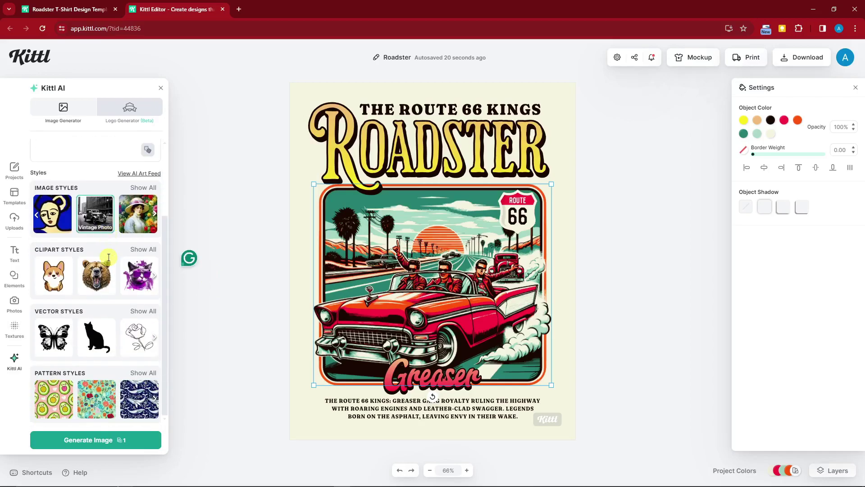
scroll(110, 255, up, 3)
scroll(117, 257, down, 3)
click(126, 439)
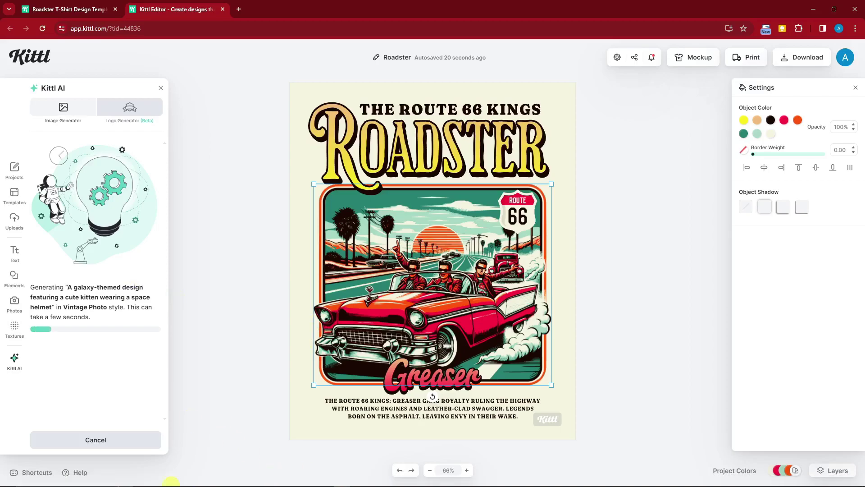
Switch to Discord and submit a Midjourney /imagine prompt with the copied galaxy kitten text followed by ", vintage style".
click(192, 483)
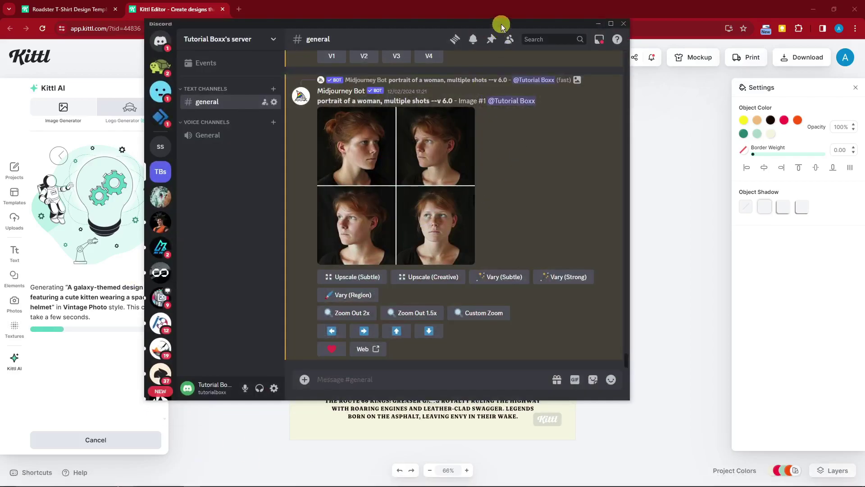
drag(501, 23, 513, 28)
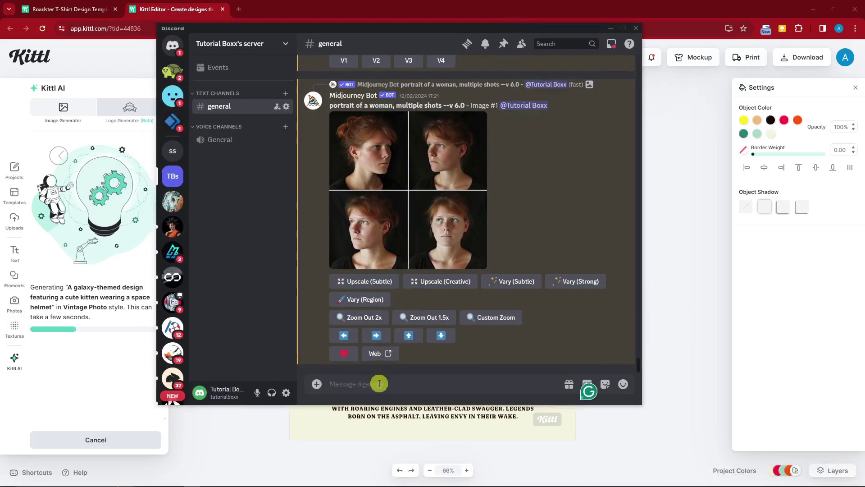
text(/imagine)
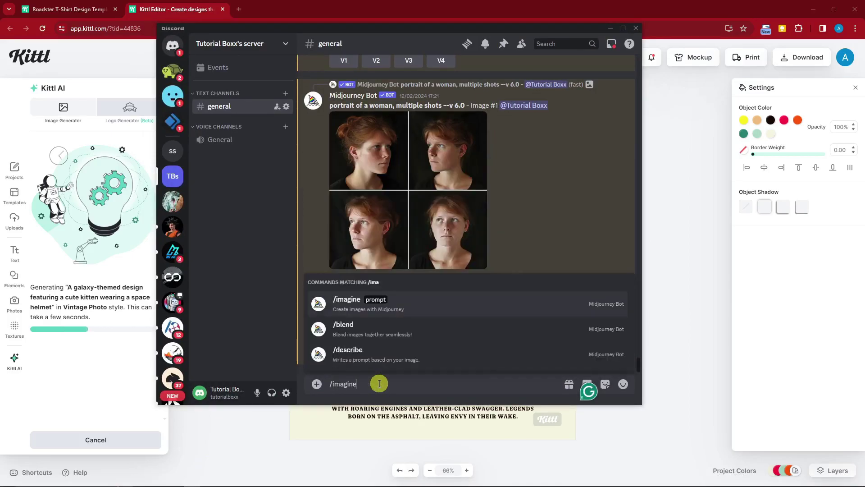
key(Tab)
key(ctrl+v)
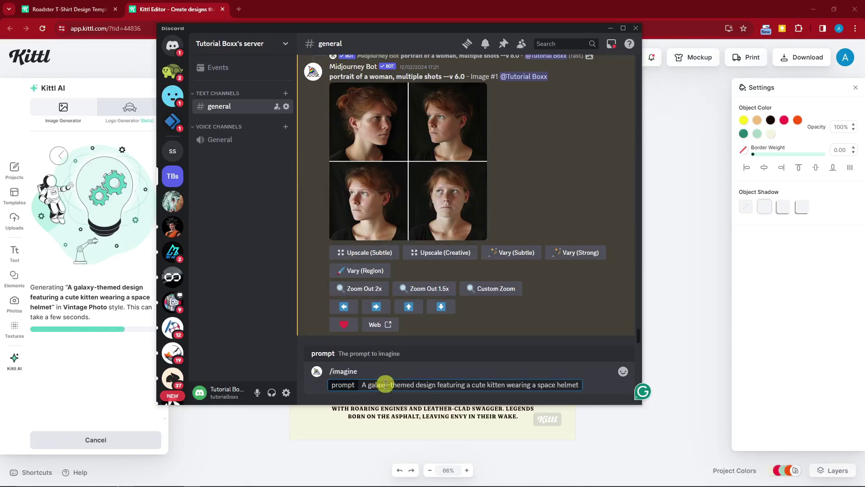
text(vintage style)
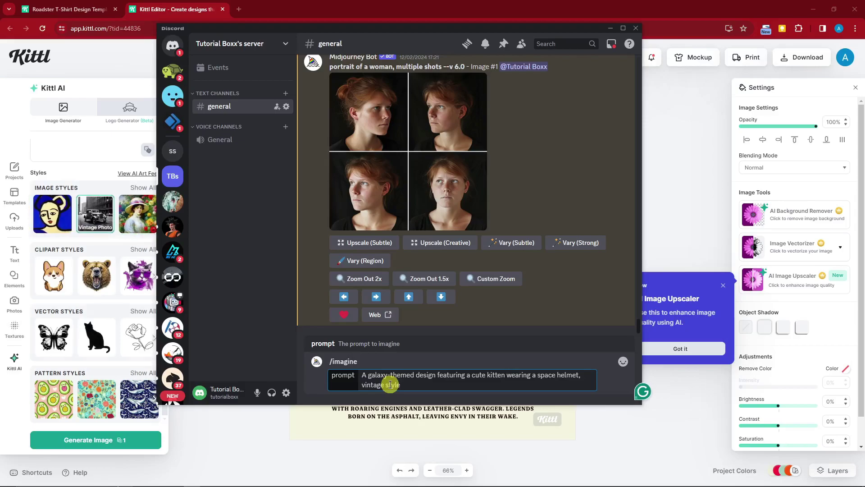
drag(400, 385, 358, 386)
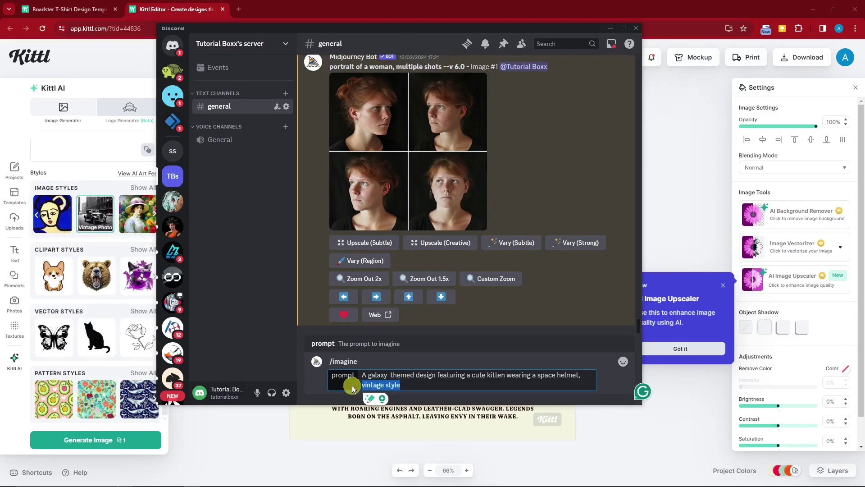
click(481, 385)
key(Return)
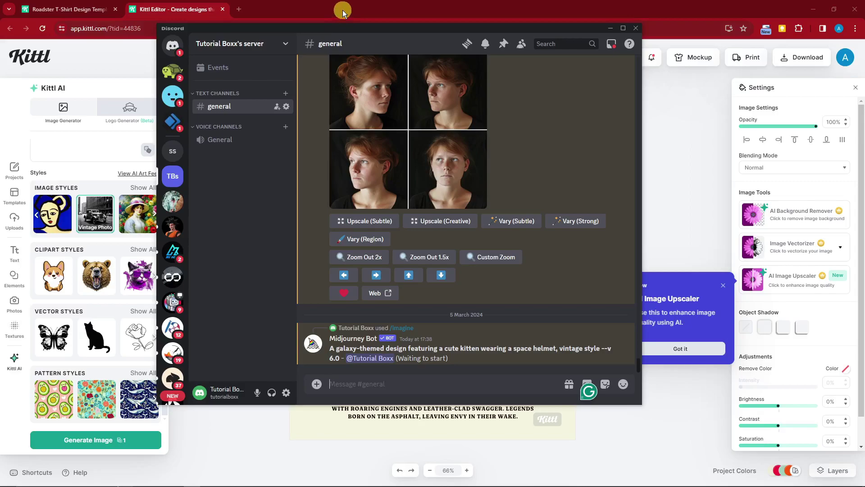
Return to Kittl, move the generated astronaut kitten image aside and delete the red car illustration from the poster.
click(342, 10)
drag(446, 264, 380, 243)
click(485, 246)
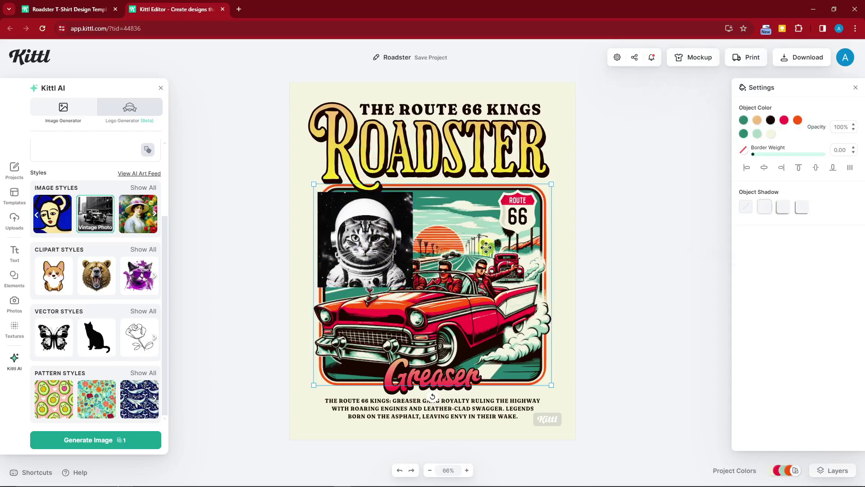
key(Delete)
Enlarge the astronaut kitten image and position it between the ROADSTER title and the Greaser lettering.
click(415, 282)
key(F12)
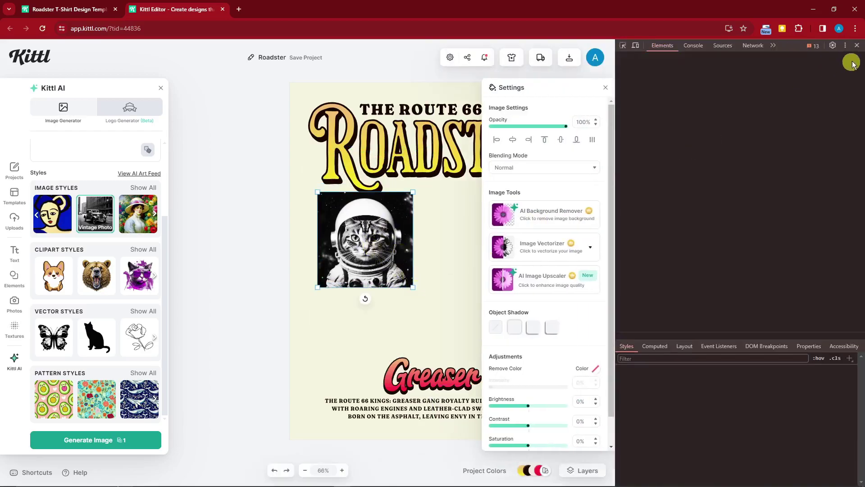
key(F12)
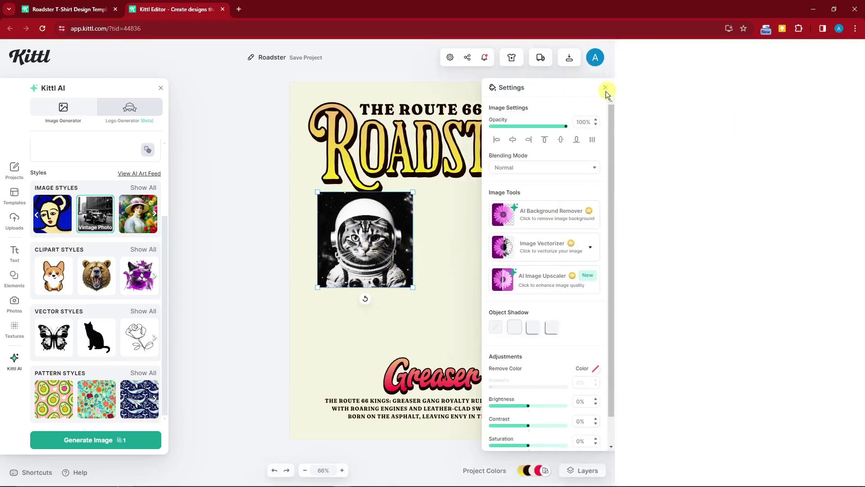
drag(414, 288, 500, 366)
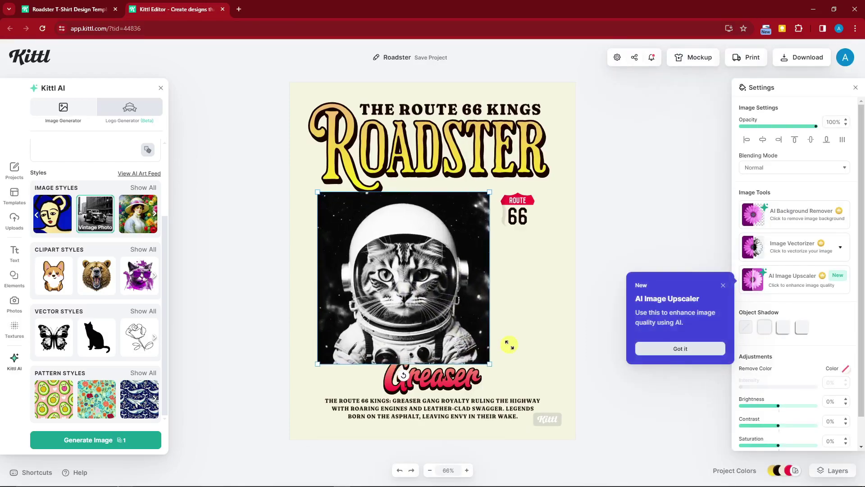
drag(450, 314, 437, 299)
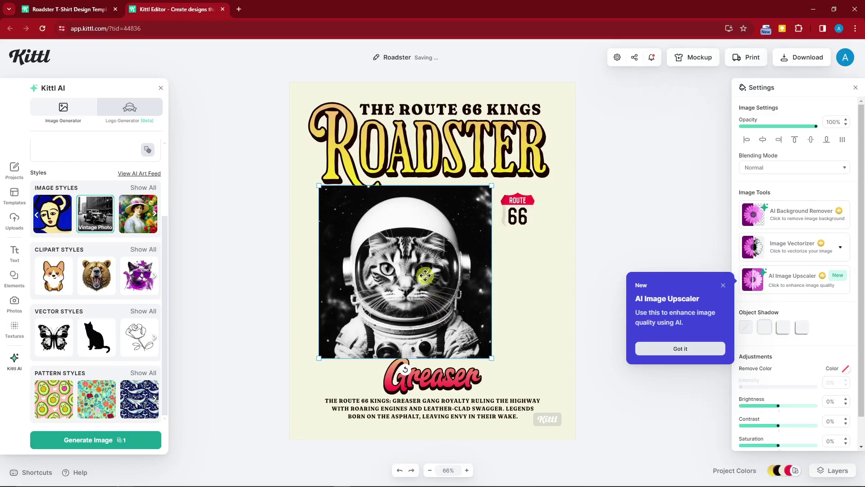
drag(318, 182, 336, 201)
drag(406, 363, 413, 357)
Shift the Greaser lettering slightly left and apply the Circle text transformation with its direction inverted.
click(430, 380)
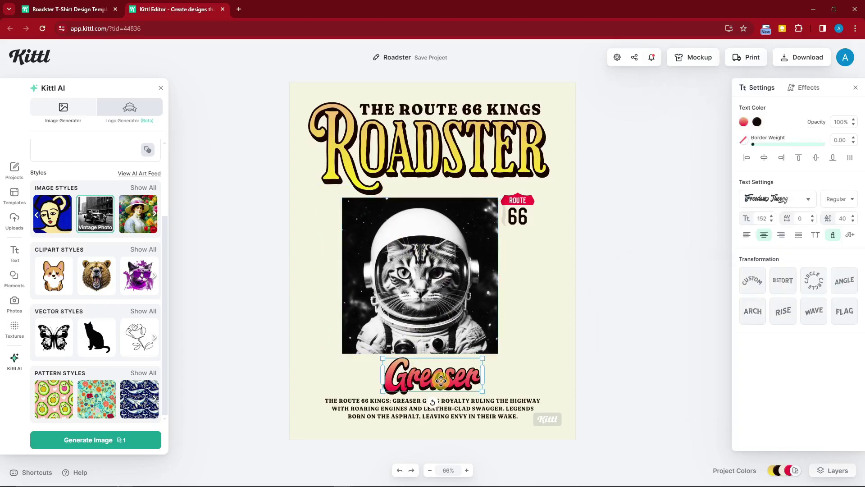
drag(446, 383, 421, 379)
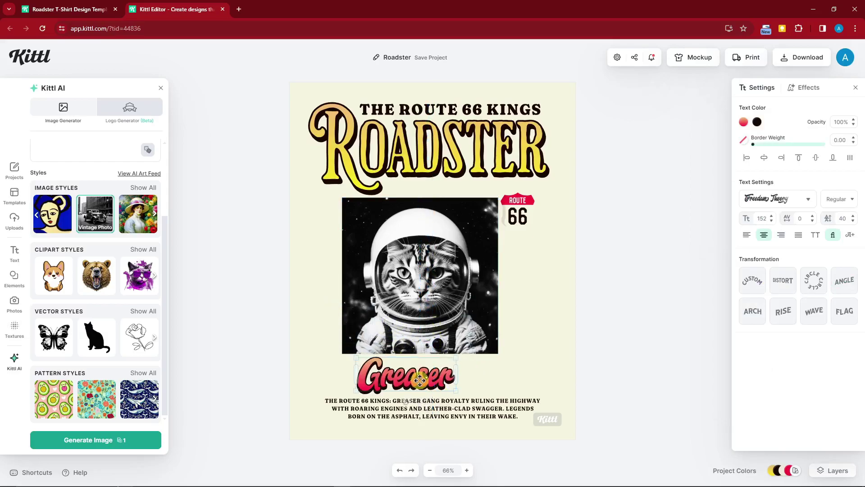
click(814, 285)
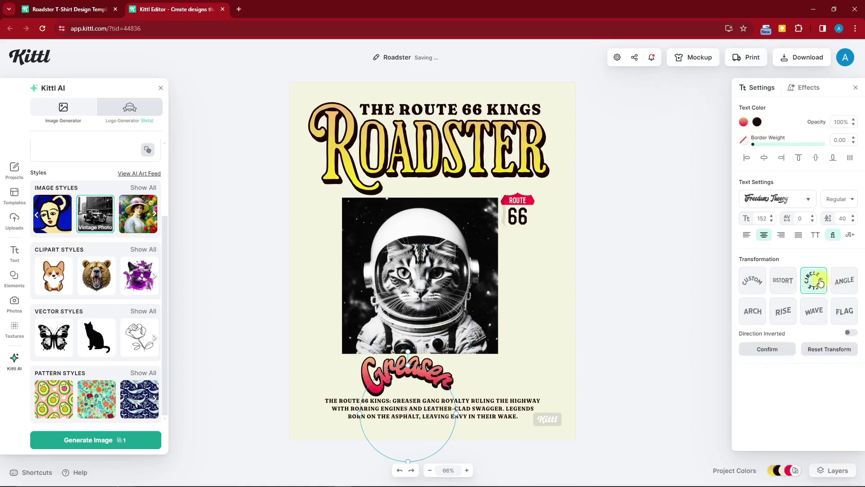
click(848, 334)
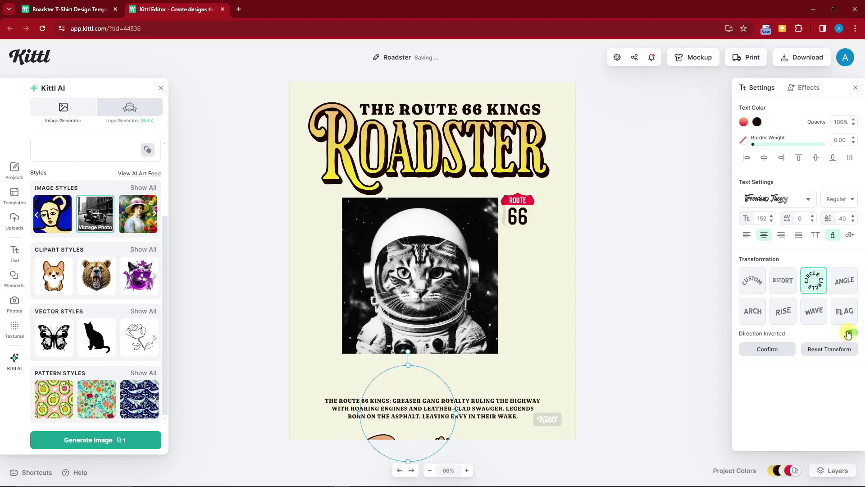
Move the description paragraph slightly up and place the curved Greaser lettering over the kitten image's lower edge.
drag(446, 403, 411, 410)
click(382, 432)
click(384, 367)
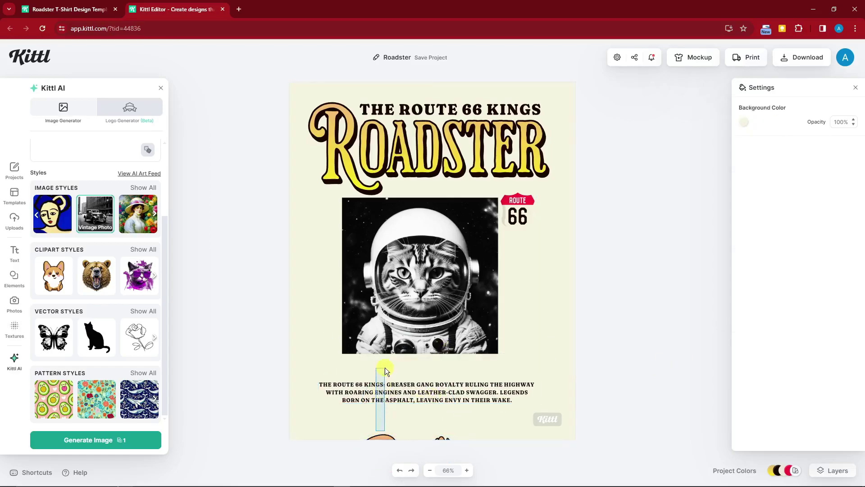
click(382, 431)
drag(385, 442, 394, 346)
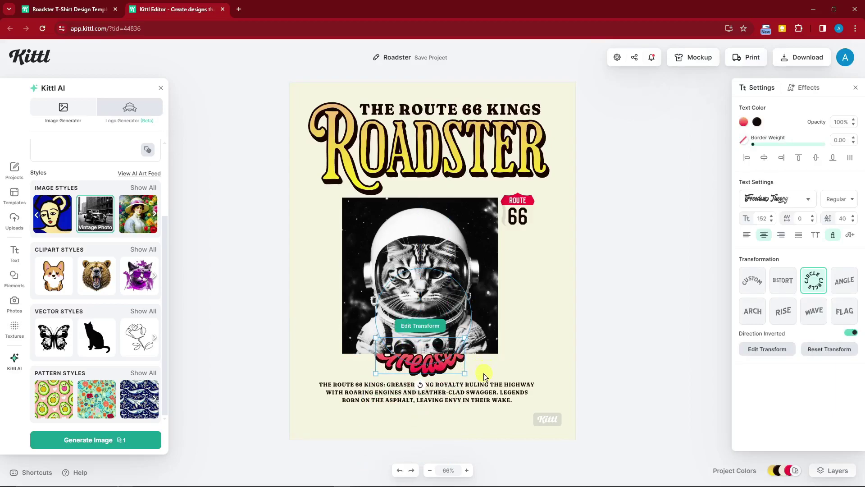
Bring the curved Greaser lettering to the front and place it over the astronaut kitten's chest.
right_click(398, 365)
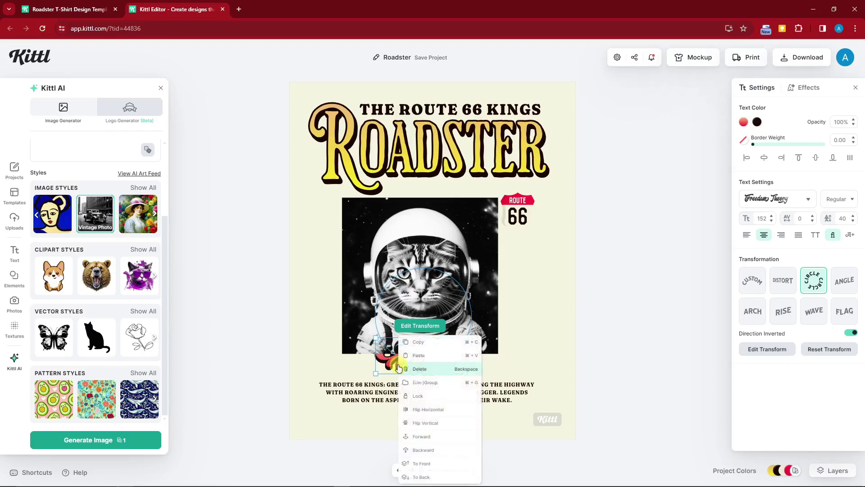
click(435, 435)
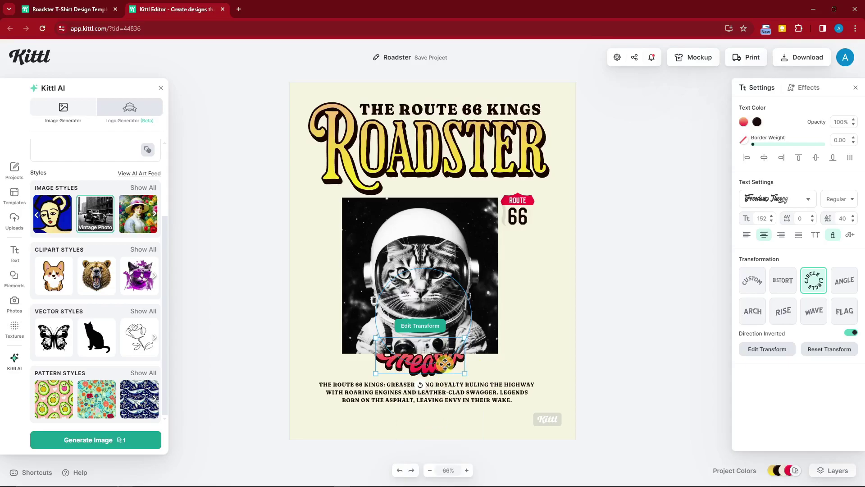
right_click(405, 368)
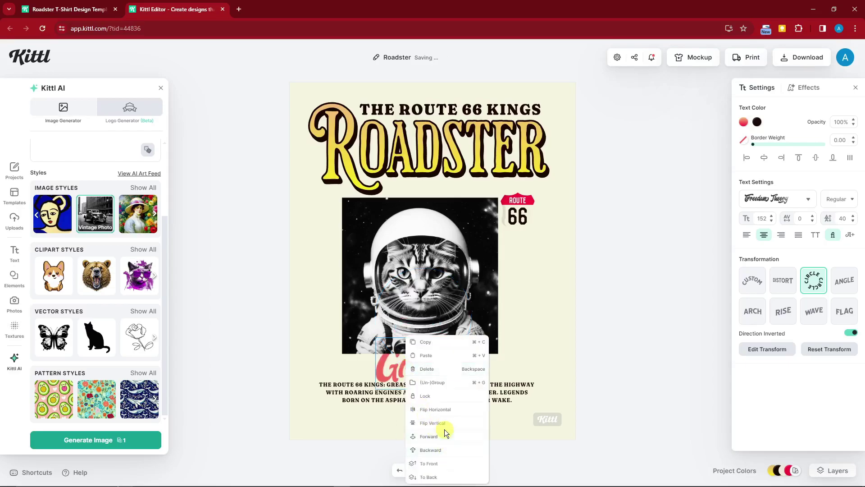
click(439, 464)
drag(400, 369, 403, 350)
click(532, 302)
click(678, 302)
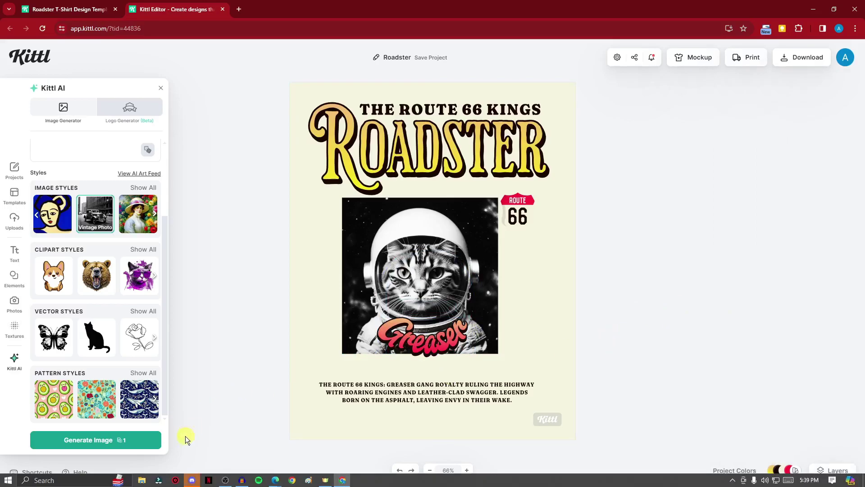
Switch to Discord and start a new Midjourney /imagine prompt with the copied galaxy kitten text.
click(192, 481)
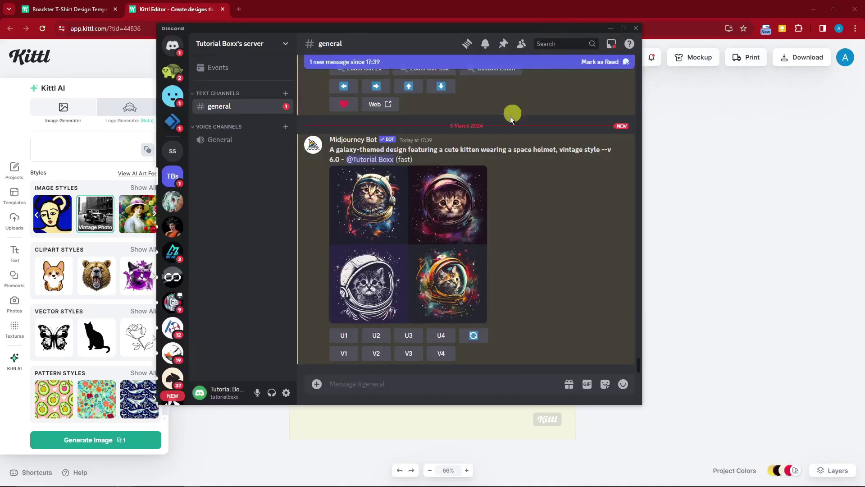
drag(463, 25, 362, 38)
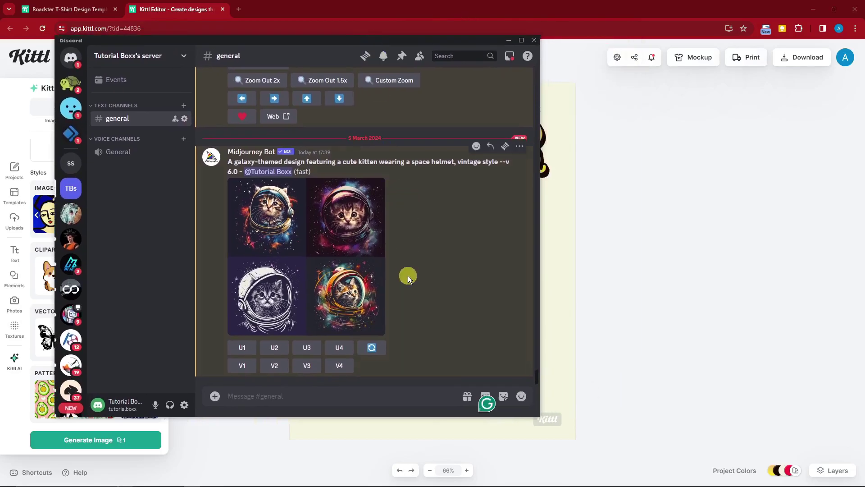
text(A galaxy-themed design featuring a cute kitten wearing a space helmet)
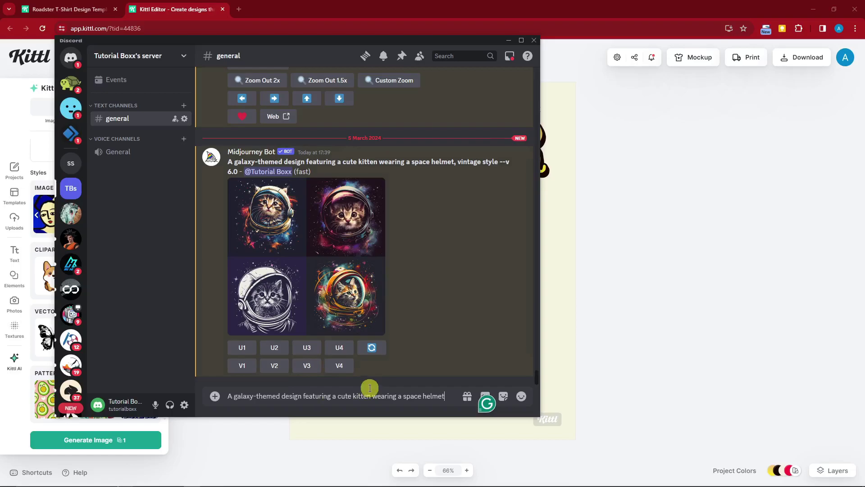
triple_click(244, 394)
key(ctrl+c)
text(/imagine)
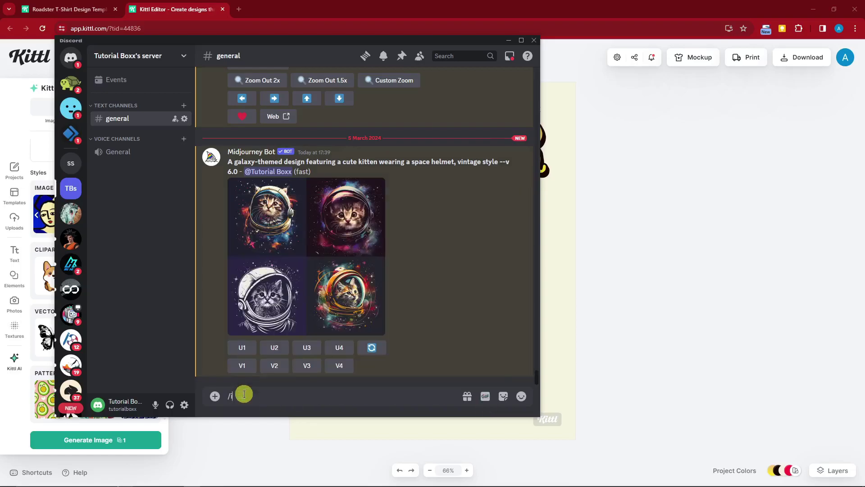
key(Return)
key(ctrl+v)
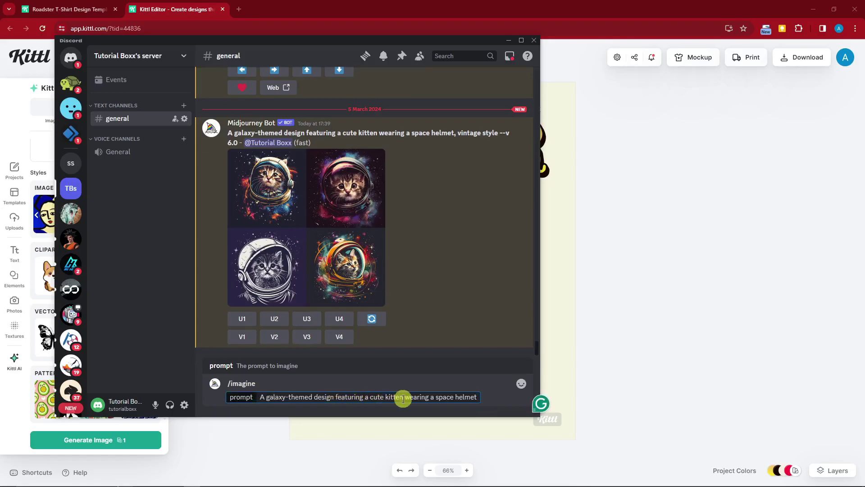
Insert "holding a sign with a text "HELLO"" after "kitten", end the prompt with ", vintage style", then copy and submit it.
text(holding a sign)
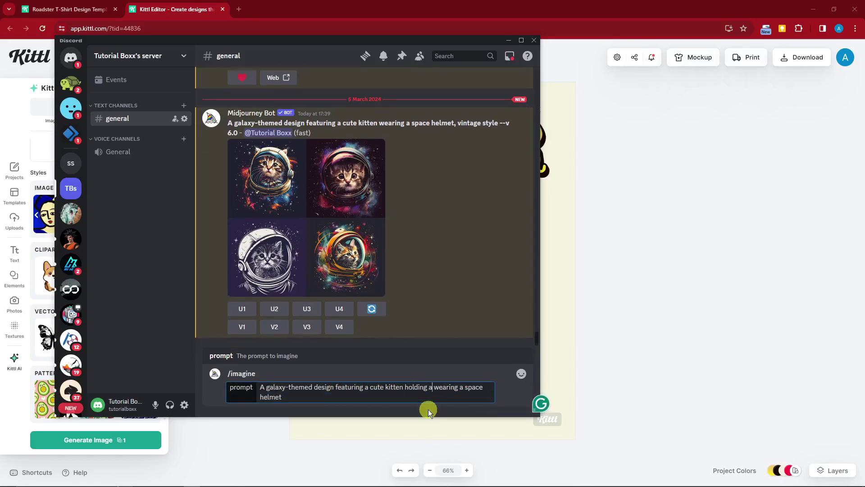
text( with a te)
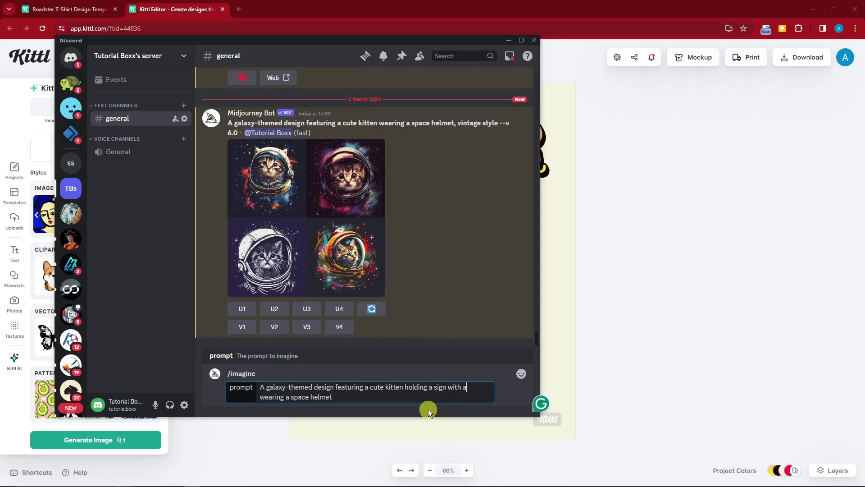
text(xt "HELLO")
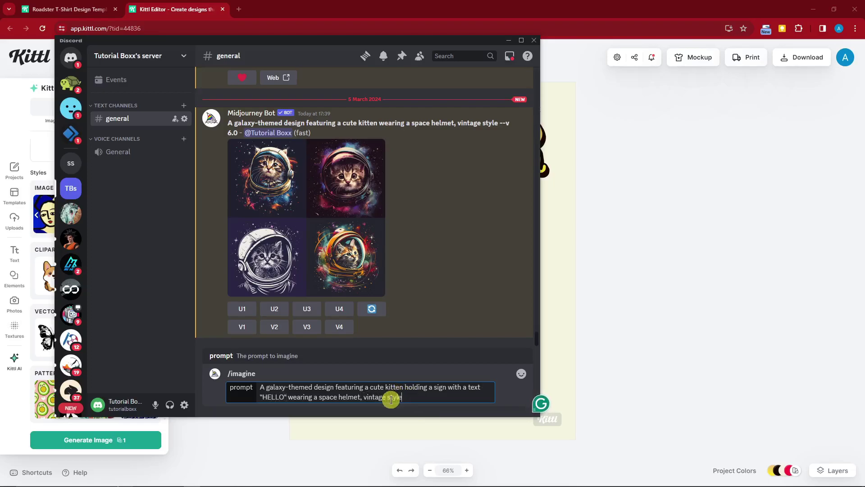
key(ctrl+a)
drag(401, 397, 253, 384)
key(ctrl+c)
click(407, 396)
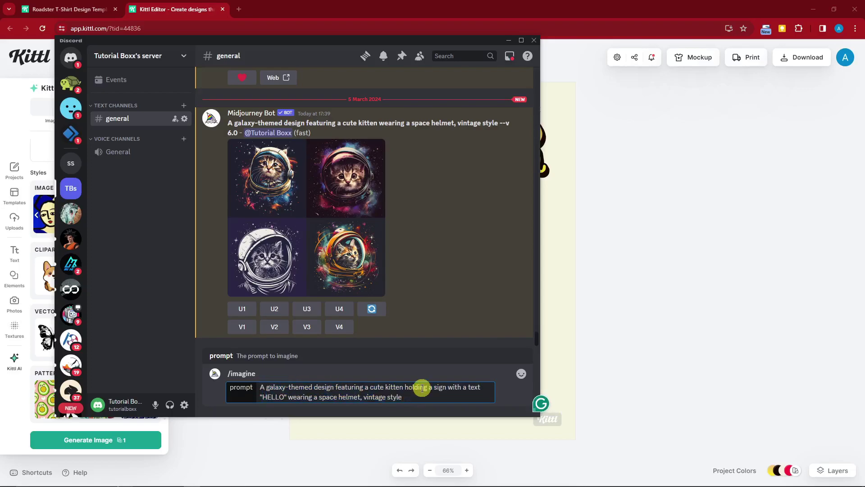
key(Return)
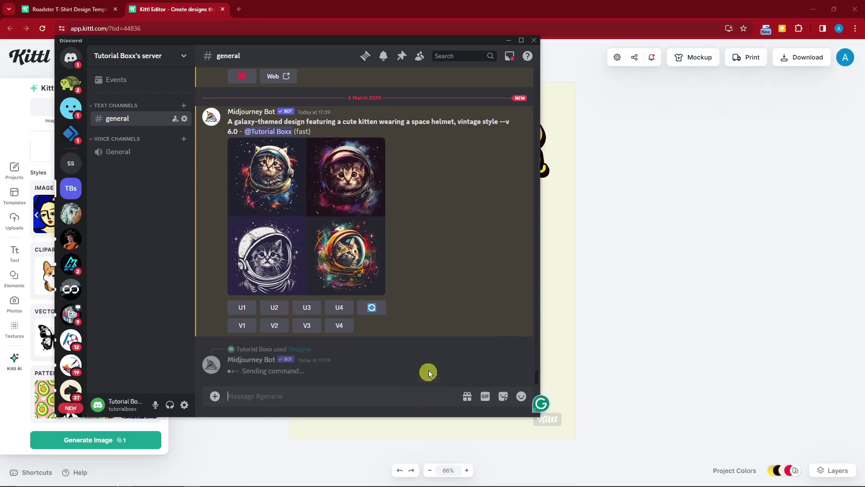
Back in Kittl, generate a Vintage Photo image from the copied HELLO sign prompt with its "vintage style" ending removed.
click(509, 42)
key(ctrl+v)
triple_click(92, 225)
key(Right)
drag(88, 241, 33, 240)
key(BackSpace)
key(BackSpace)
key(BackSpace)
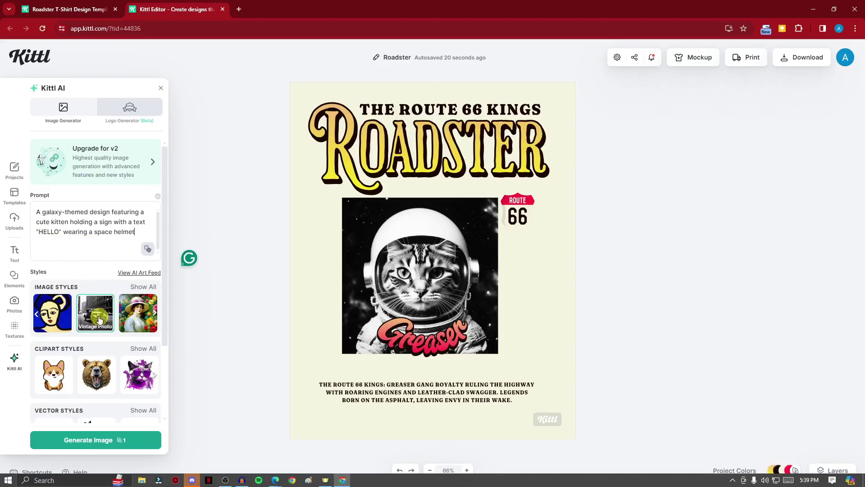
scroll(118, 396, down, 1)
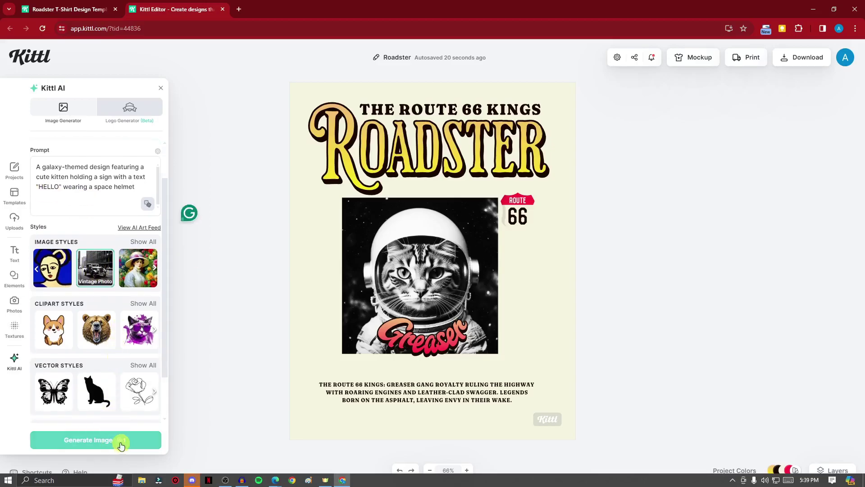
click(120, 441)
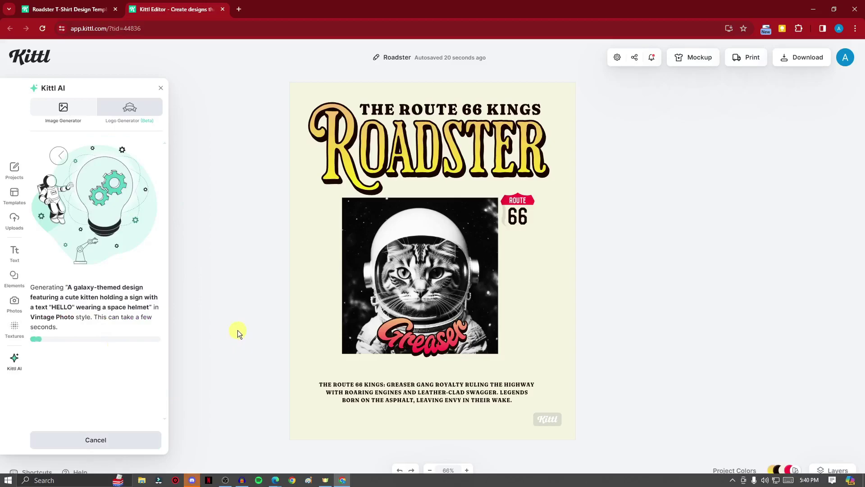
Delete the astronaut kitten image and regroup the Route 66 badge, Roadster title and THE ROUTE 66 KINGS line at the top of the poster.
click(408, 212)
key(Delete)
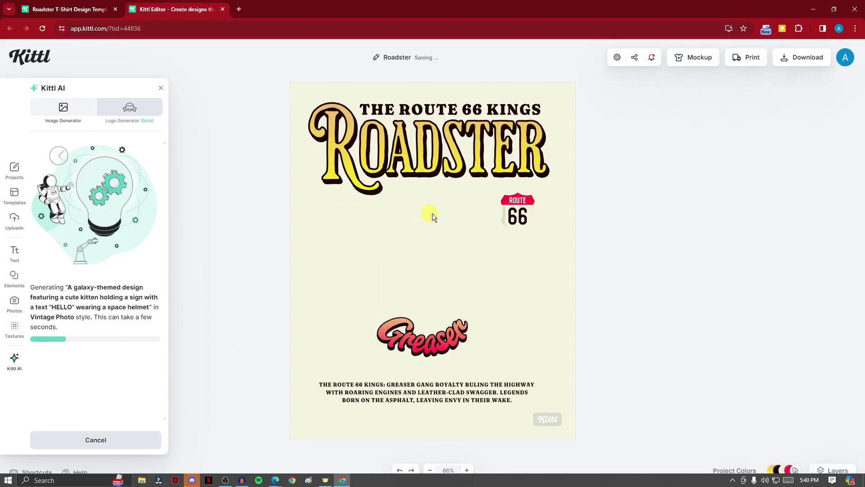
drag(514, 211, 550, 137)
drag(473, 147, 469, 169)
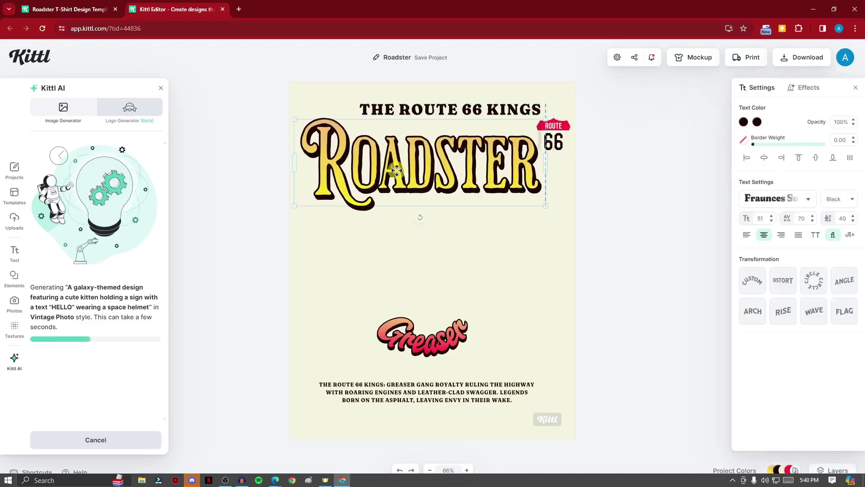
drag(405, 109, 388, 114)
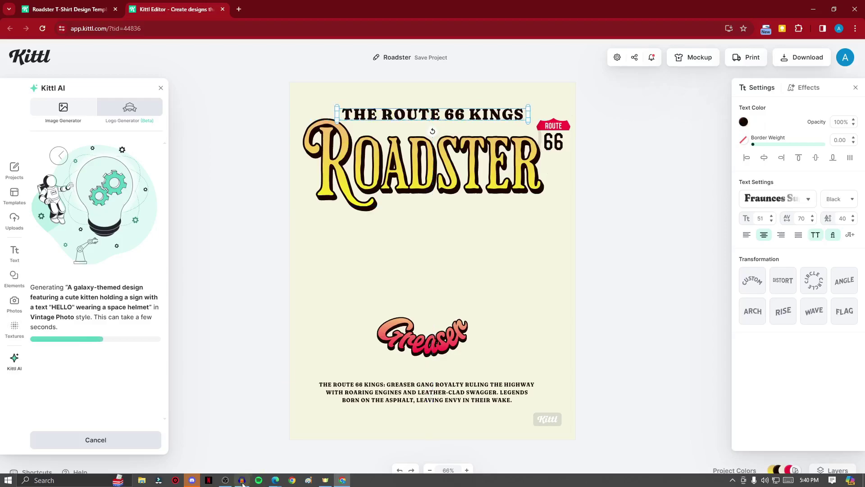
Switch to Discord and upscale the fourth image of the Midjourney kitten grid made without a sign.
click(193, 480)
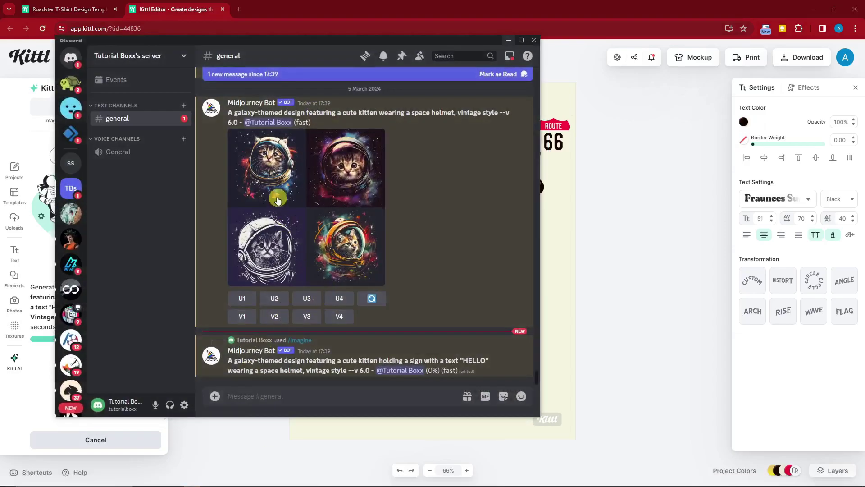
scroll(280, 185, up, 1)
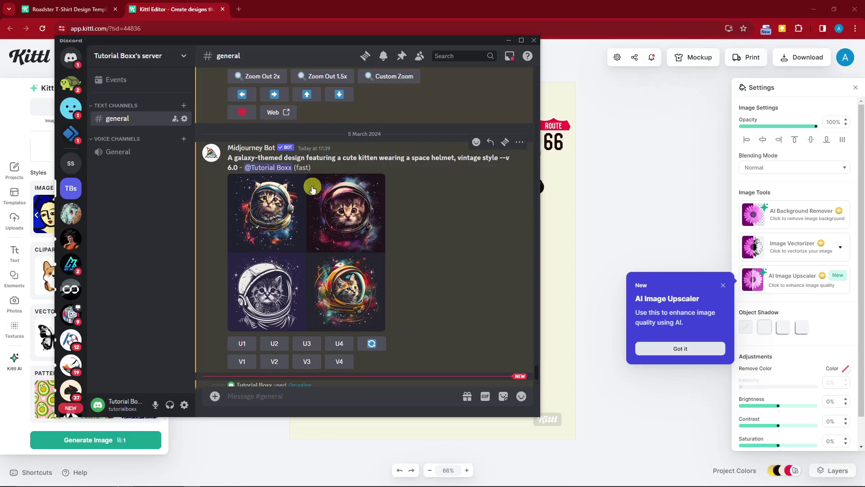
click(339, 344)
scroll(392, 273, down, 1)
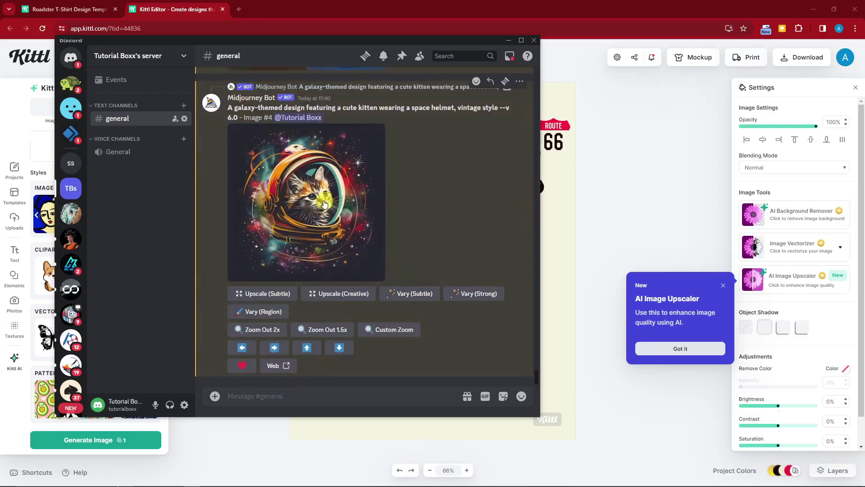
Save the upscaled Midjourney space-helmet kitten image to the Desktop as a PNG, then return to the Kittl editor.
click(323, 204)
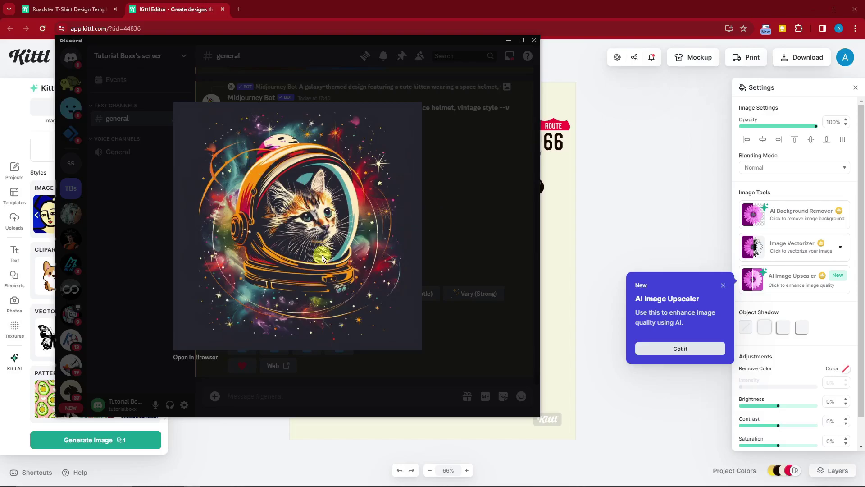
right_click(346, 216)
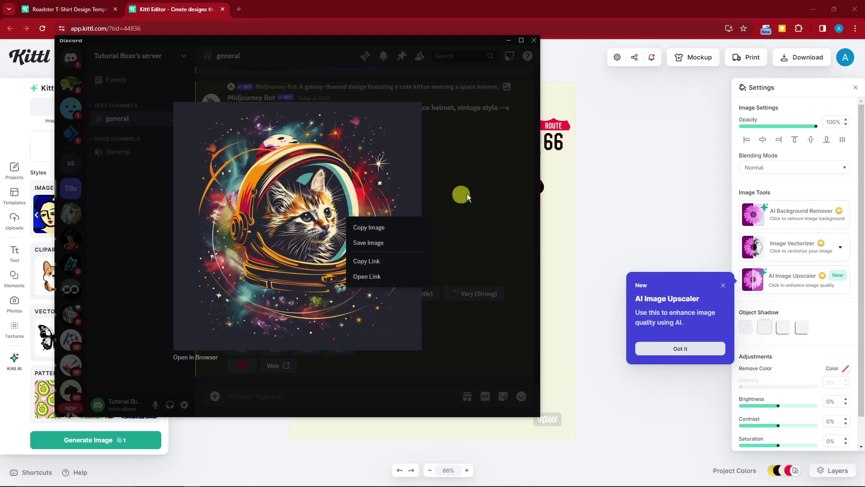
click(386, 243)
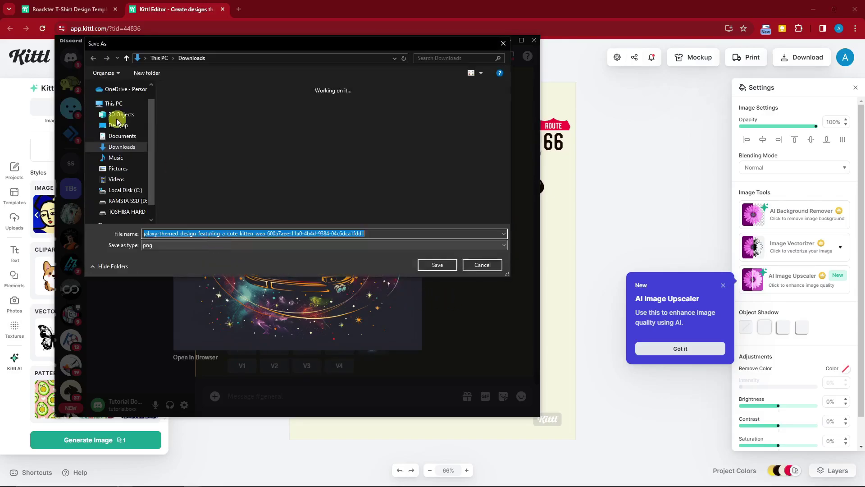
click(118, 103)
click(433, 265)
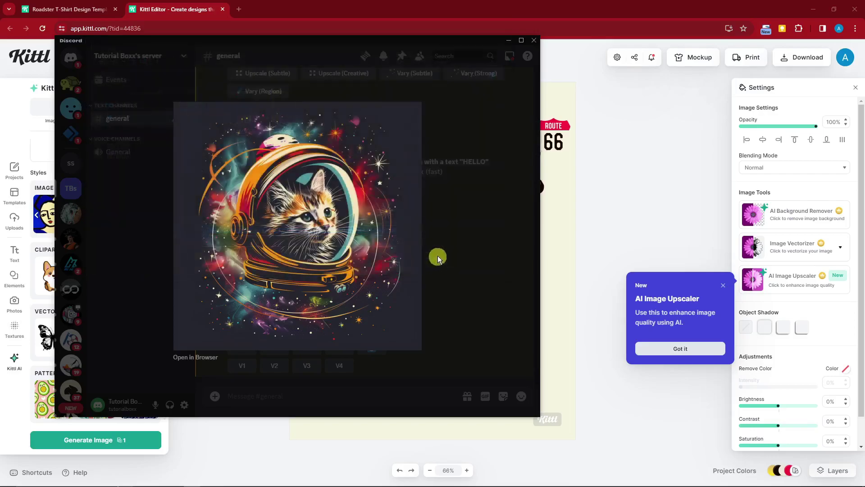
click(453, 216)
click(509, 40)
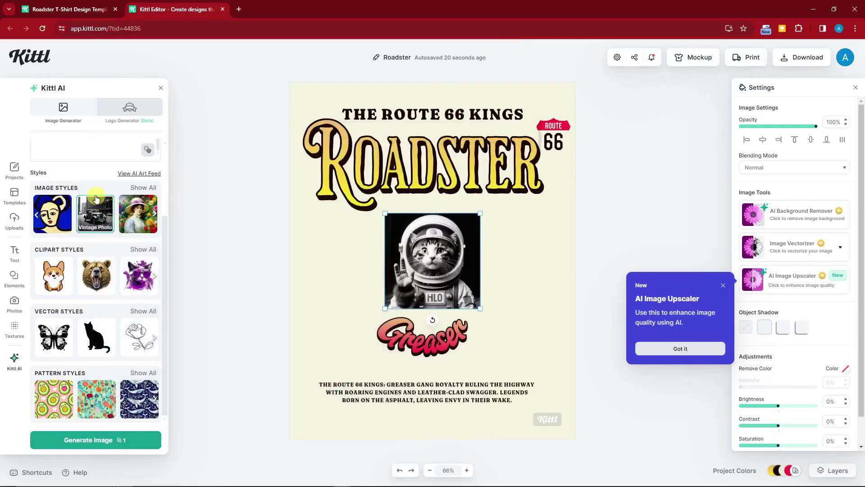
Upload the saved Midjourney kitten image from the Desktop to the Kittl project.
click(15, 225)
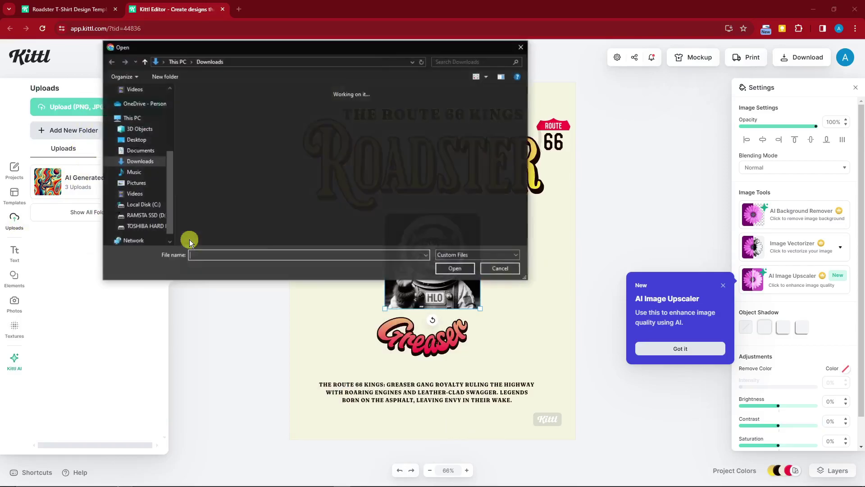
scroll(135, 121, up, 5)
click(136, 108)
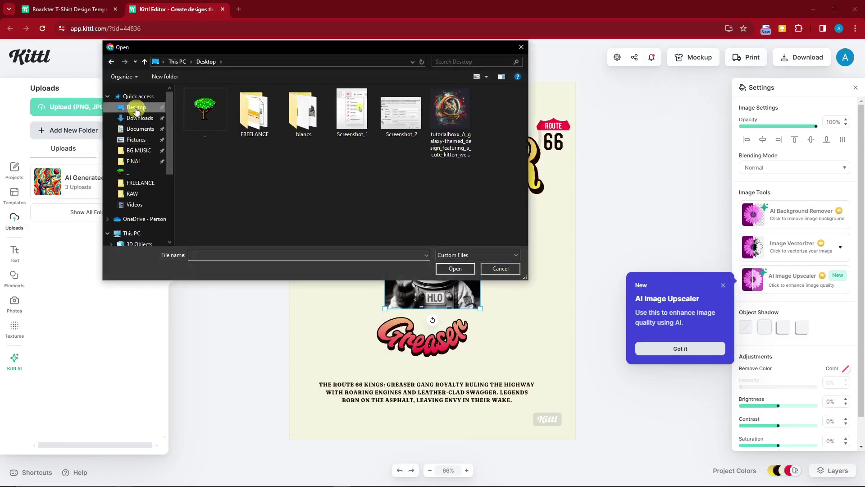
double_click(450, 115)
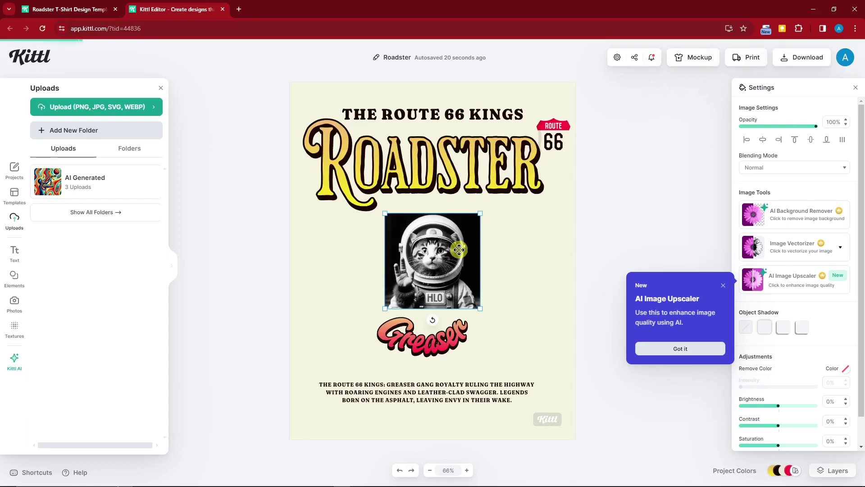
Move the generated HLO kitten image aside and place the uploaded Midjourney kitten on the poster's left half.
drag(459, 249, 536, 223)
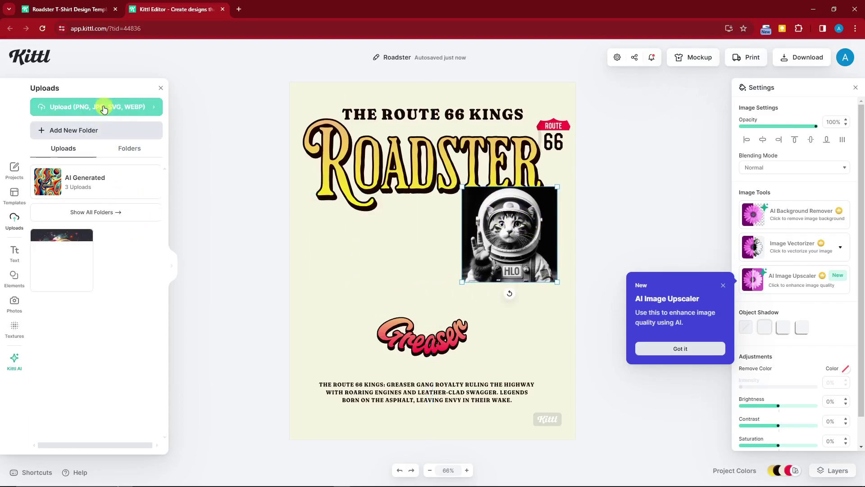
click(62, 260)
drag(428, 264, 364, 265)
Bring the curved Greaser lettering to the front and place it over the lower part of the Midjourney kitten image.
drag(427, 345, 395, 325)
right_click(395, 319)
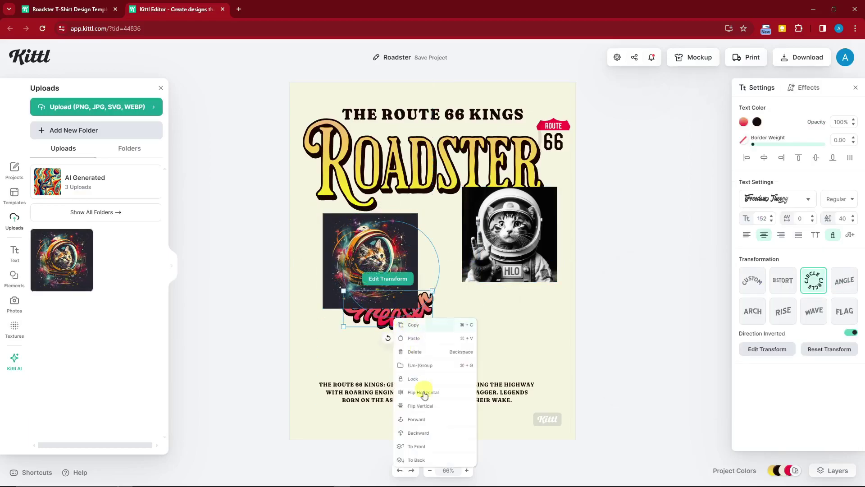
click(427, 450)
drag(392, 315, 375, 302)
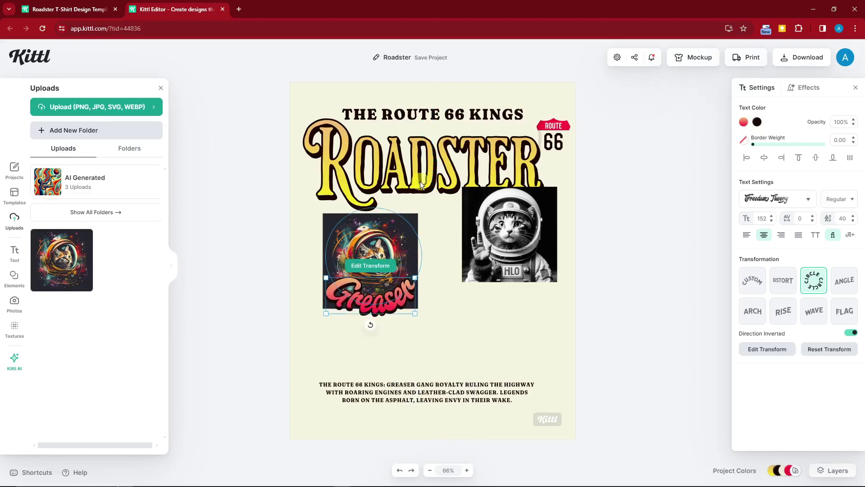
click(494, 327)
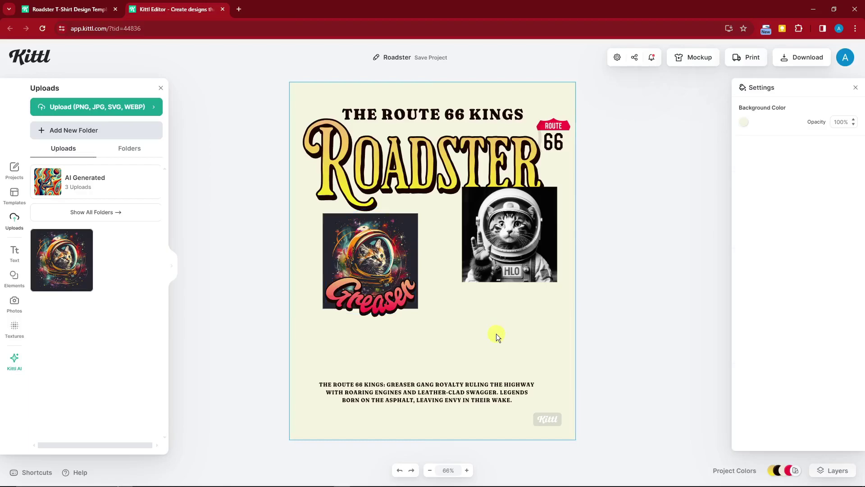
Enlarge the black-and-white HLO kitten image and position it beside the Midjourney kitten on the poster's right half.
drag(490, 247, 466, 296)
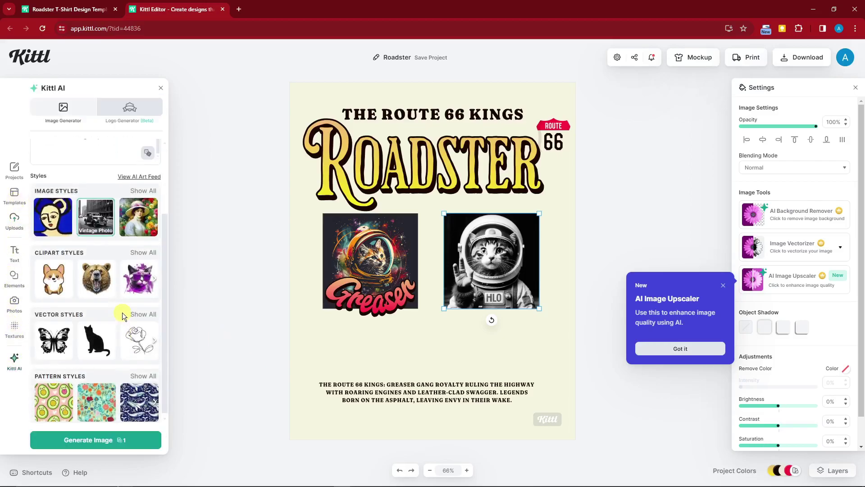
scroll(123, 315, down, 2)
scroll(121, 309, up, 2)
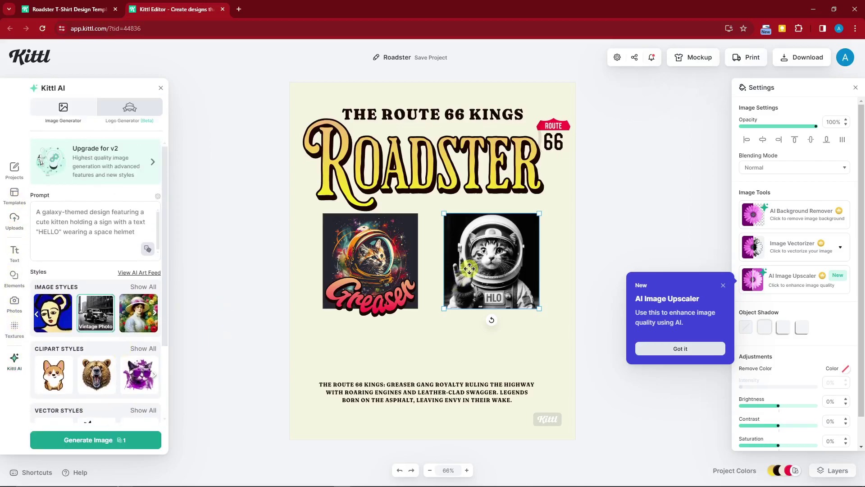
drag(491, 264, 451, 278)
drag(500, 323, 562, 383)
drag(518, 367, 493, 315)
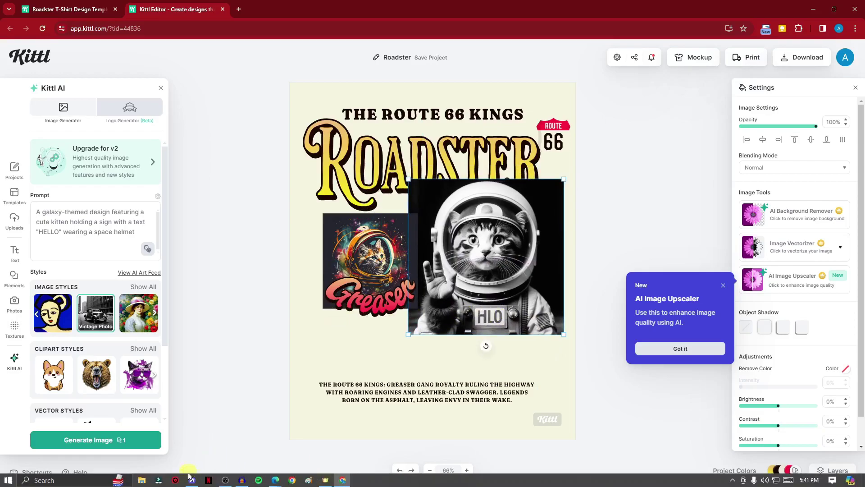
In Discord, examine the enlarged Midjourney HELLO sign kitten grid and compare its lettering with the "HELLO" in the prompt.
click(192, 480)
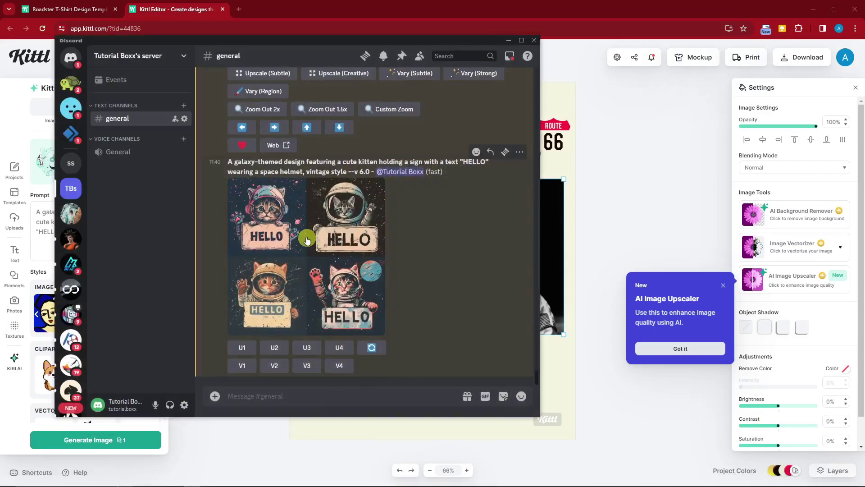
click(275, 224)
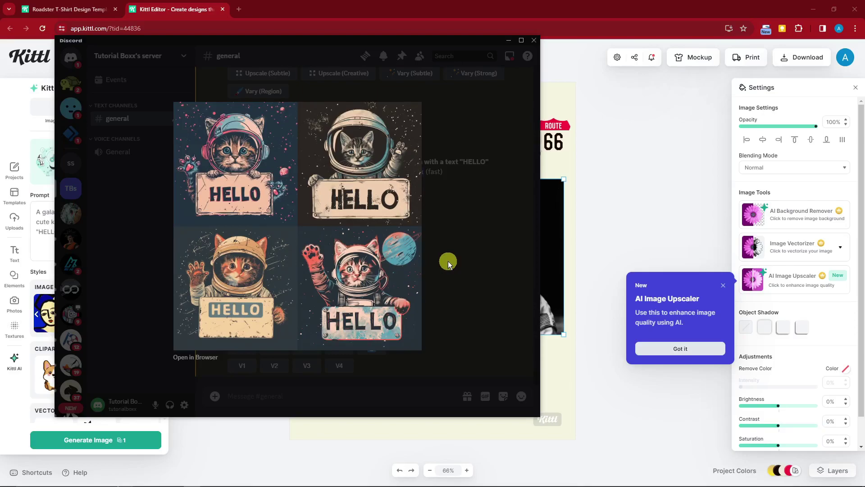
click(448, 261)
double_click(462, 165)
click(469, 245)
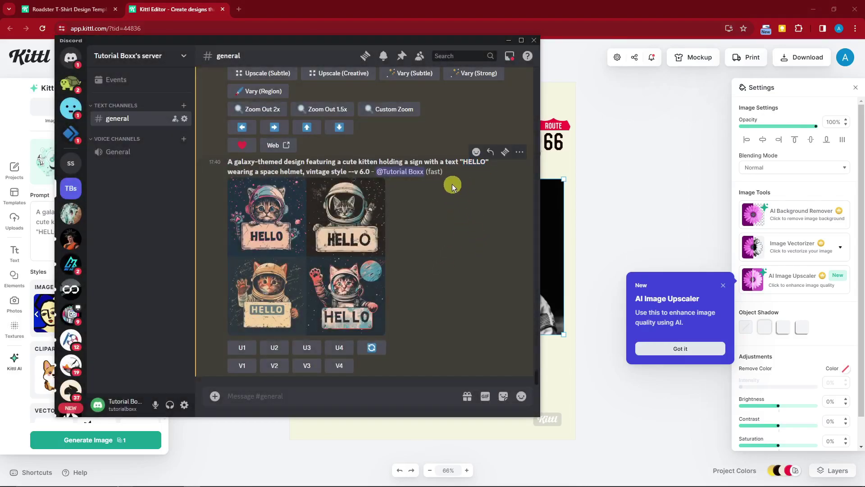
drag(461, 164, 487, 176)
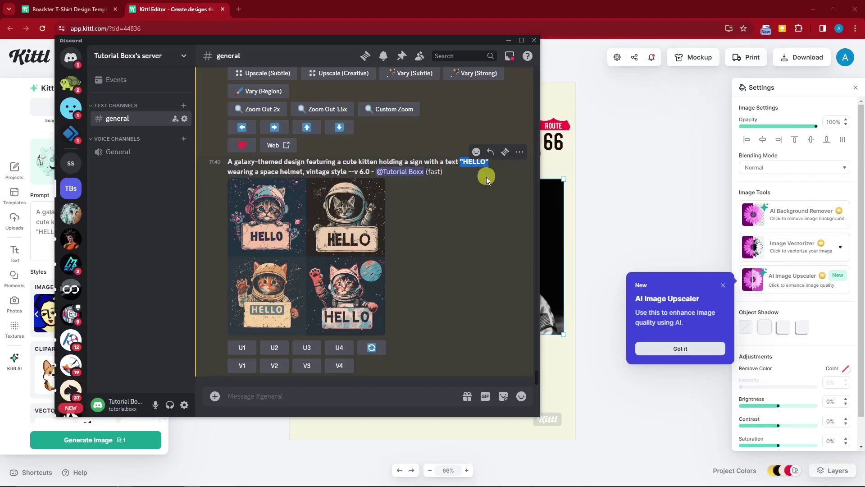
Back in Kittl, move the large HLO kitten image down so it clears the Roadster title.
click(598, 195)
drag(504, 211, 489, 266)
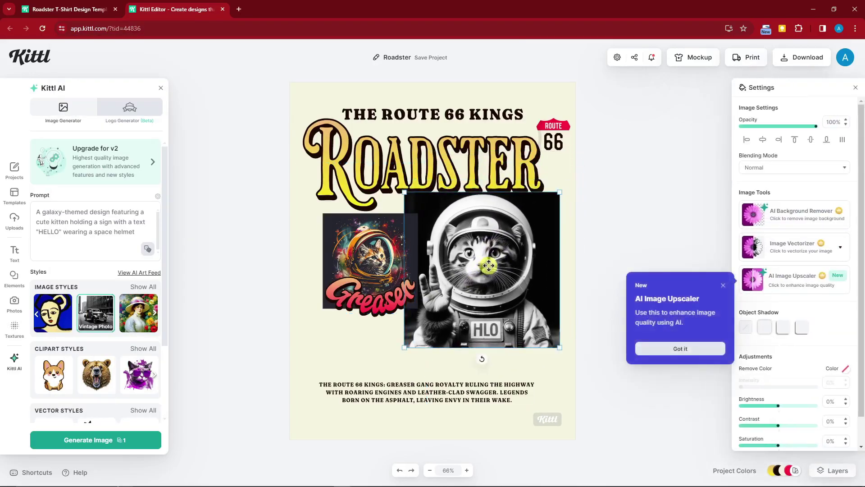
click(615, 176)
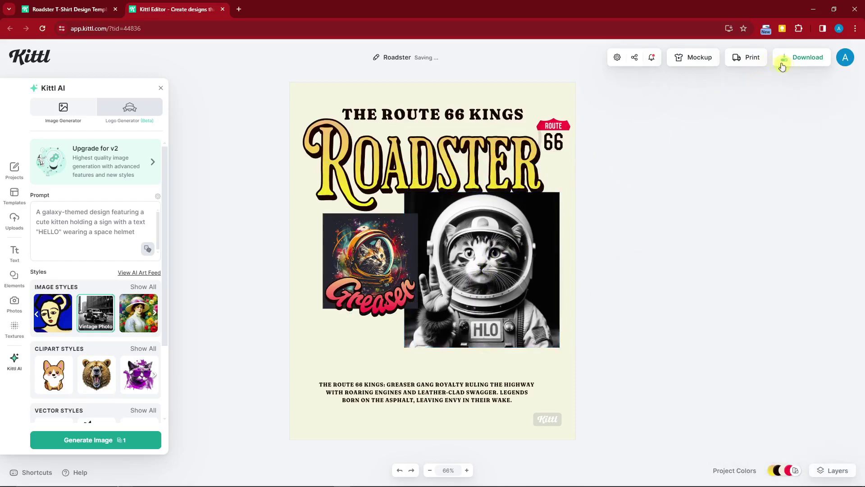
Download the poster design as a JPG.
click(796, 68)
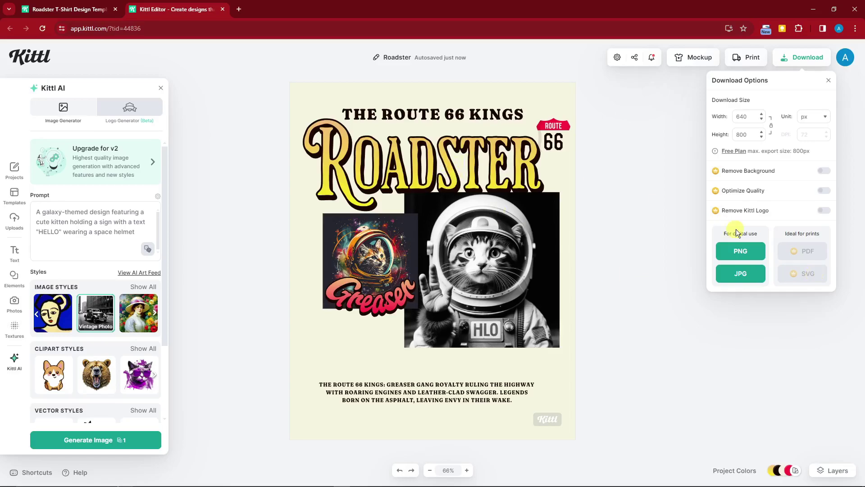
click(739, 275)
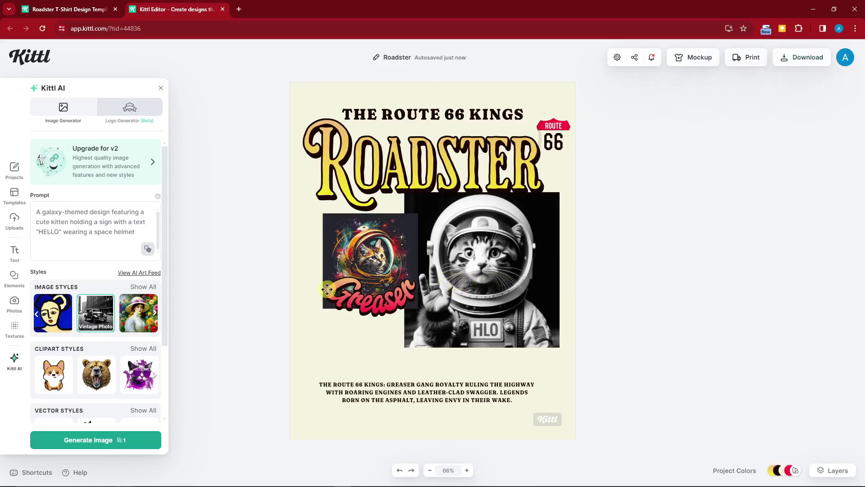
Shift the Midjourney kitten image left, clear of the HLO kitten, and move the Greaser lettering below it.
drag(385, 255, 363, 260)
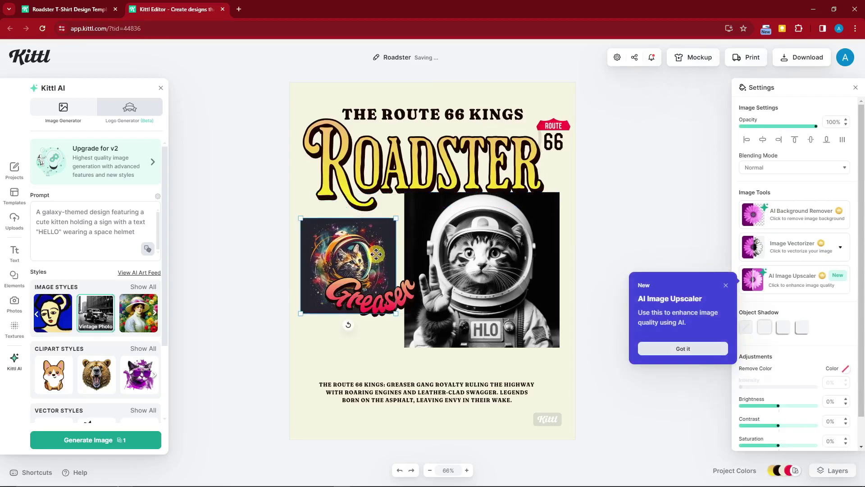
drag(388, 322, 370, 388)
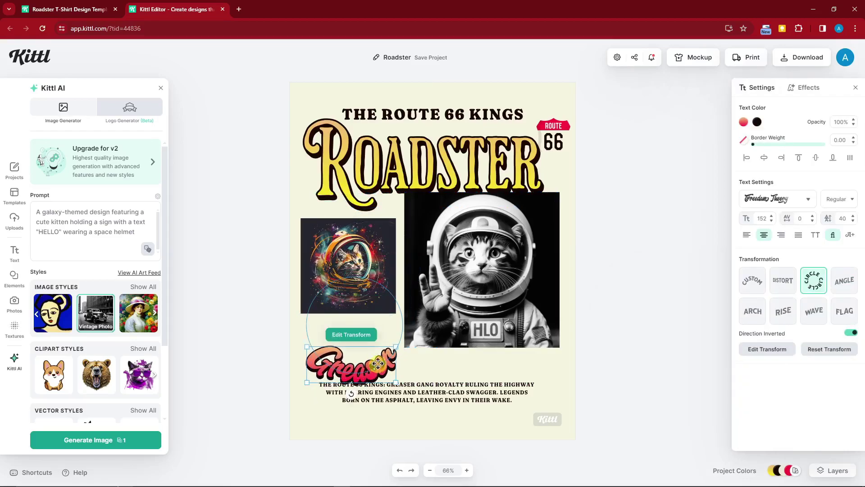
double_click(348, 266)
click(643, 228)
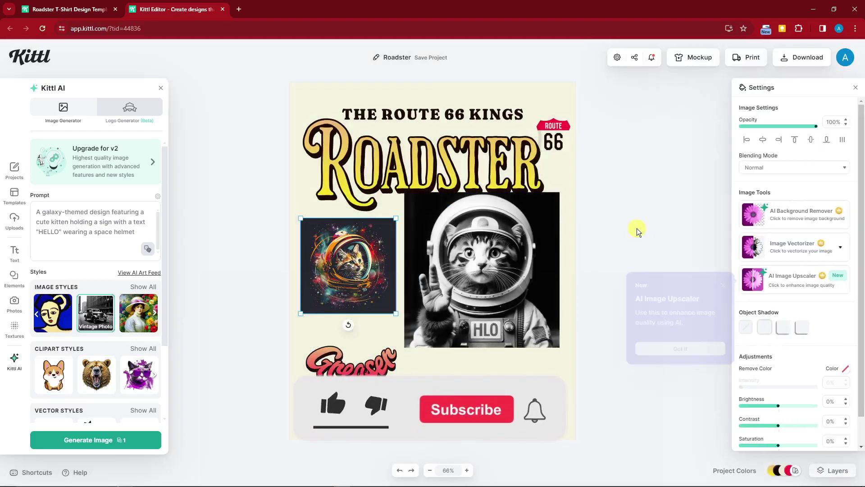